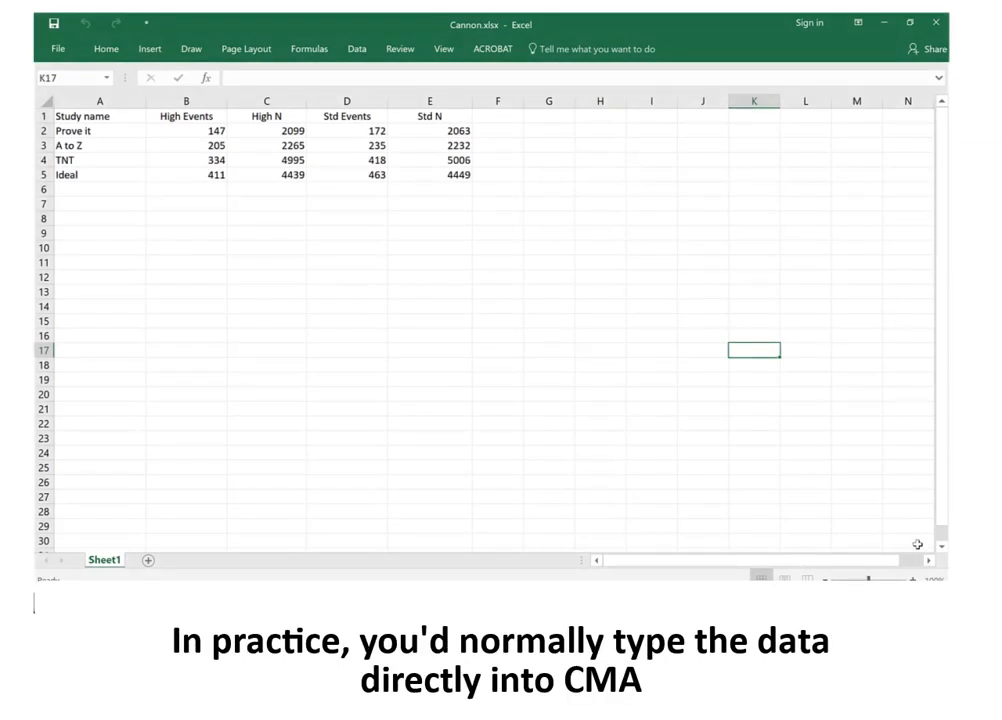
Enter the column headers High, Standard and Ratio in cells G1 to I1
left_click(917, 544)
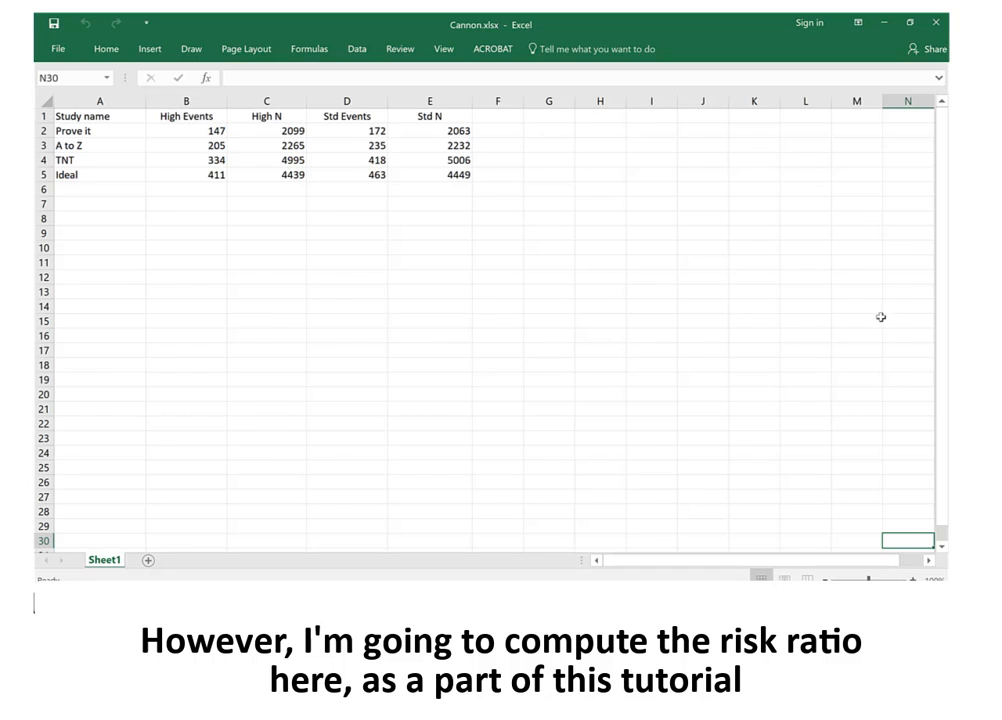
left_click(556, 117)
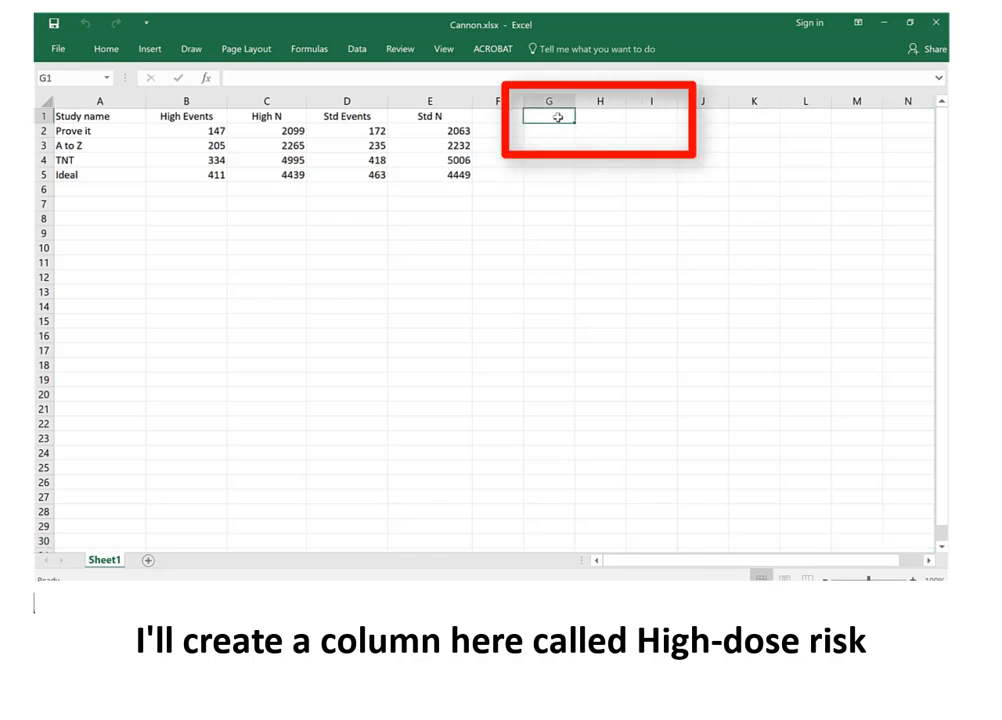
type("High")
key("Tab")
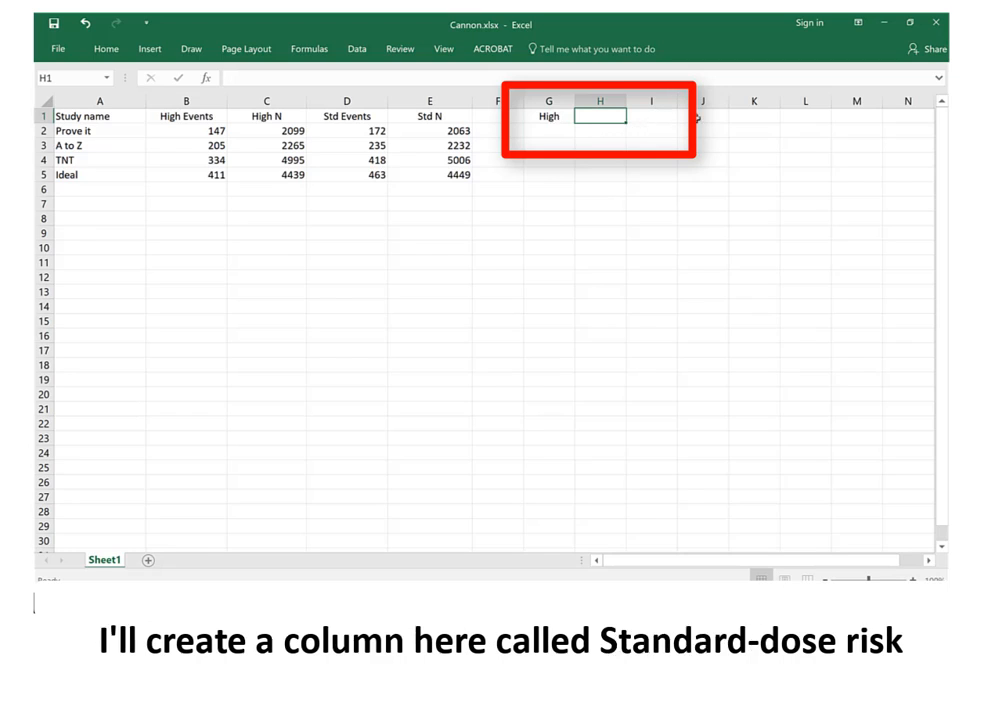
type("Stan")
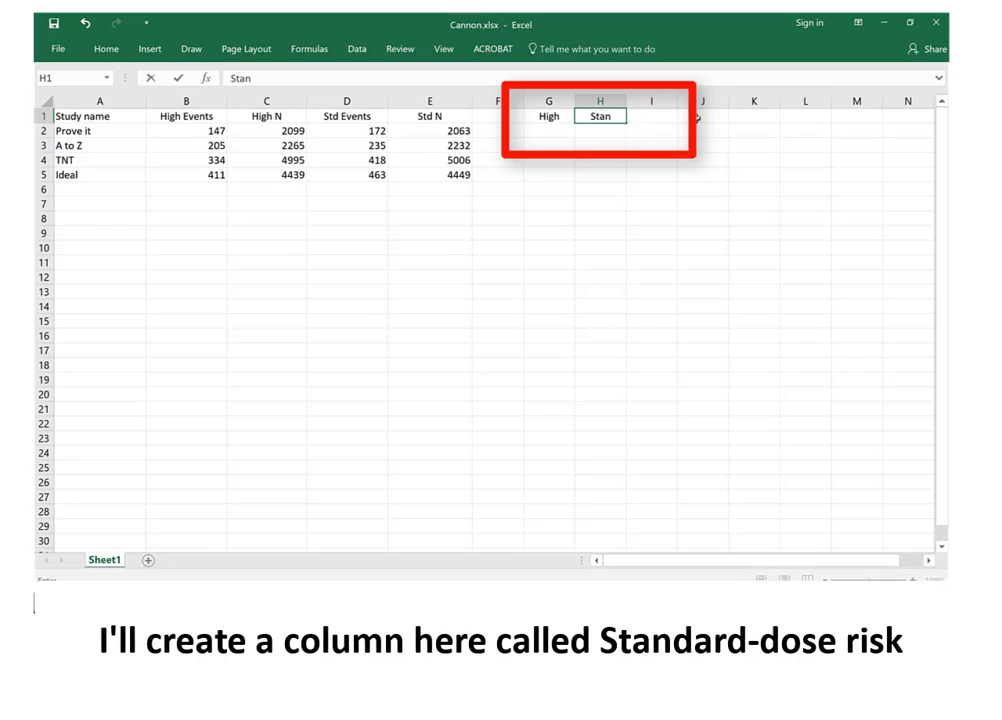
type("dard")
key("ctrl+Return")
key("Right")
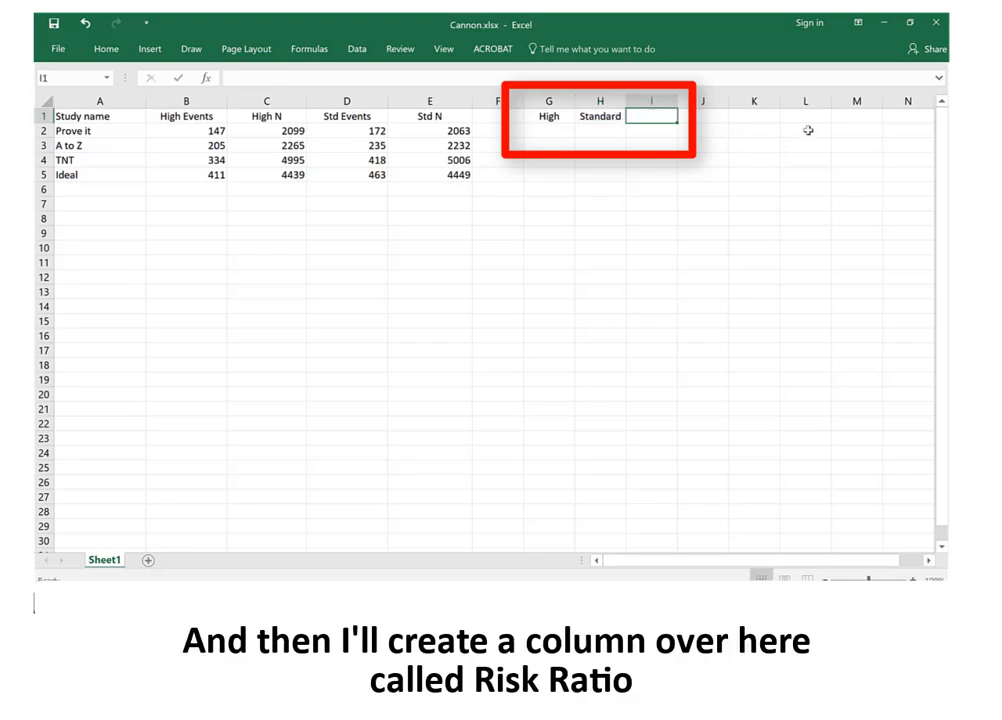
type("Ratio")
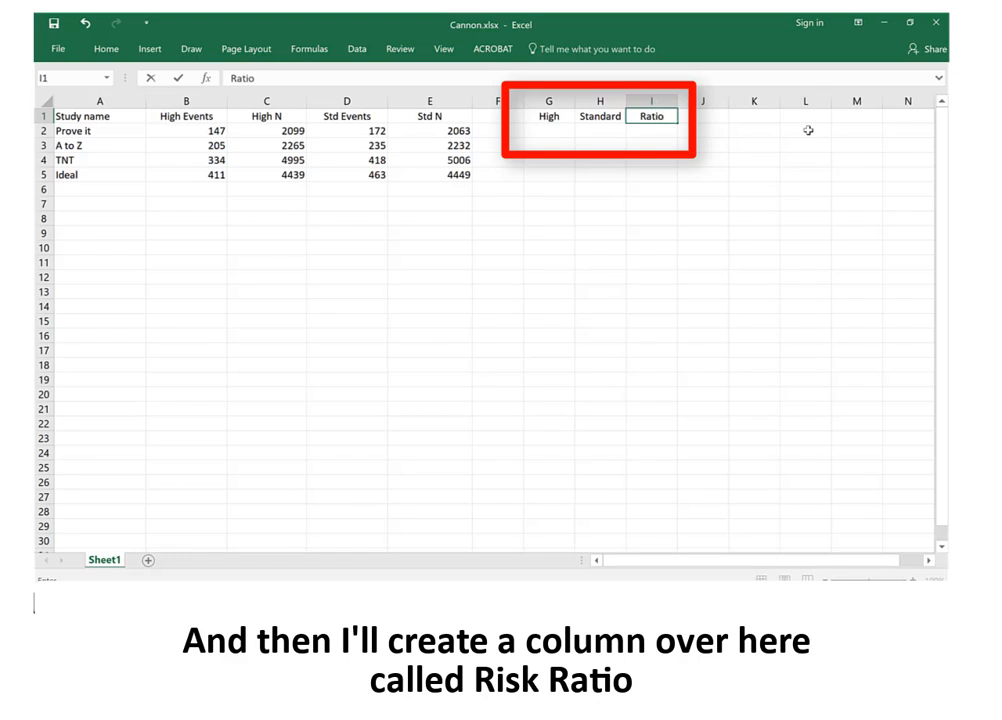
key("Tab")
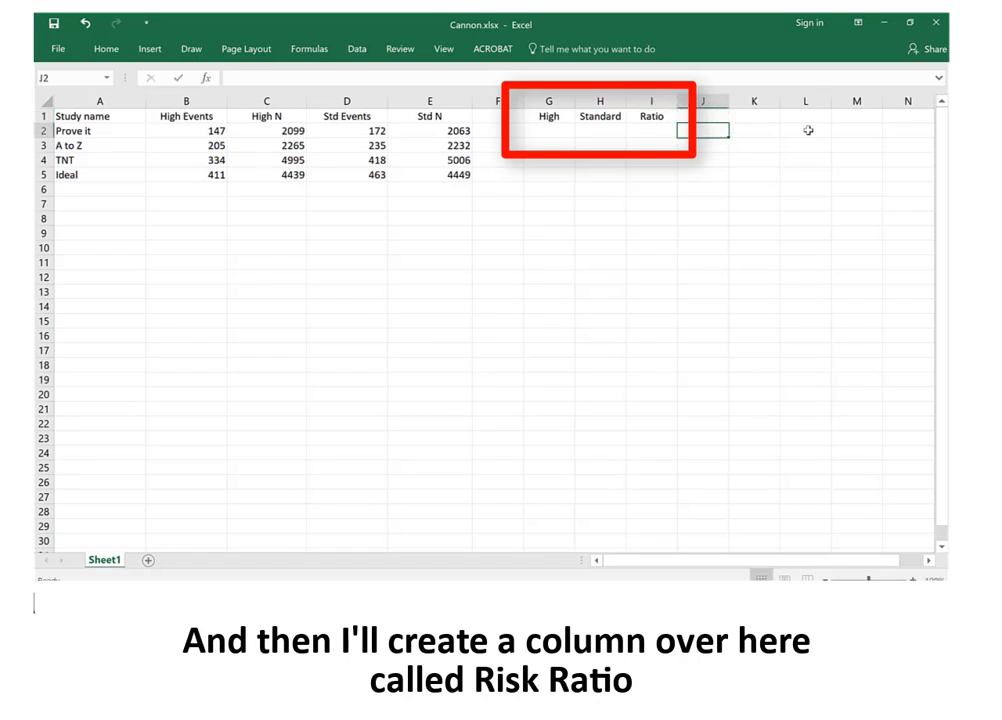
key("Return")
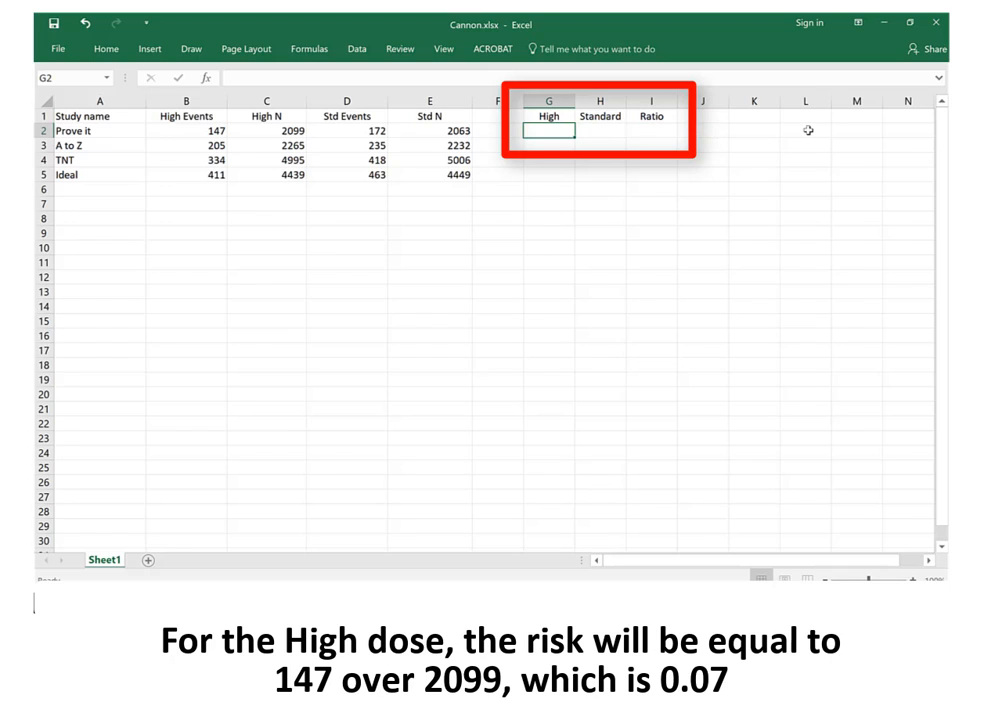
Calculate the high-dose risk for the Prove it study in G2 with the formula =B2/C2
type("=")
key("Left")
key("Left")
key("Left")
key("Left")
key("Left")
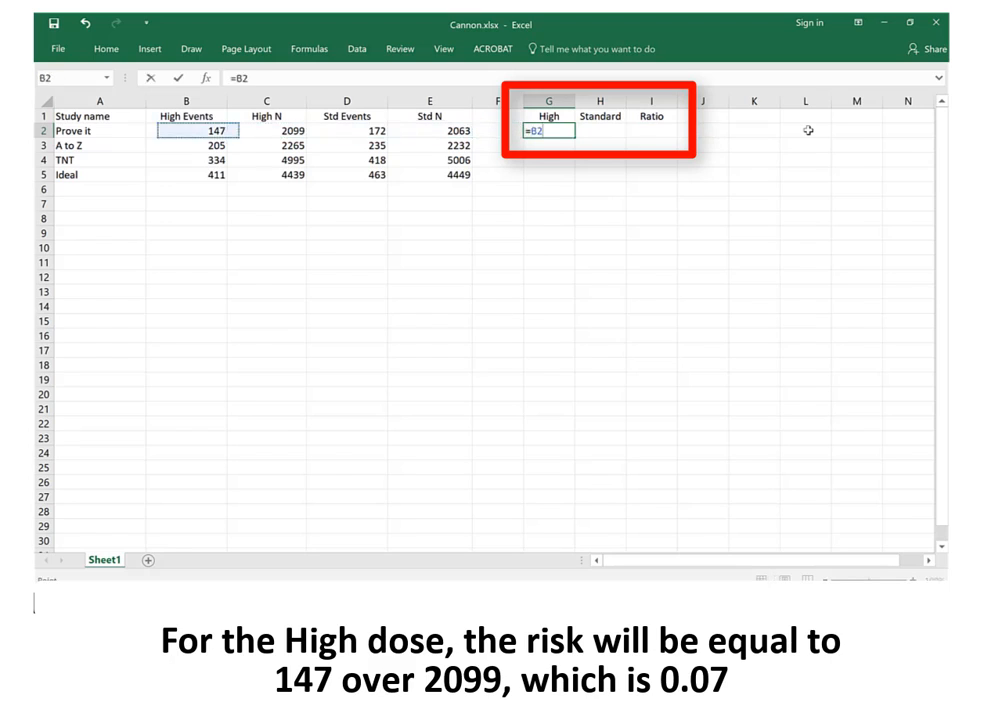
type("/")
key("Left")
key("Left")
key("Left")
key("Left")
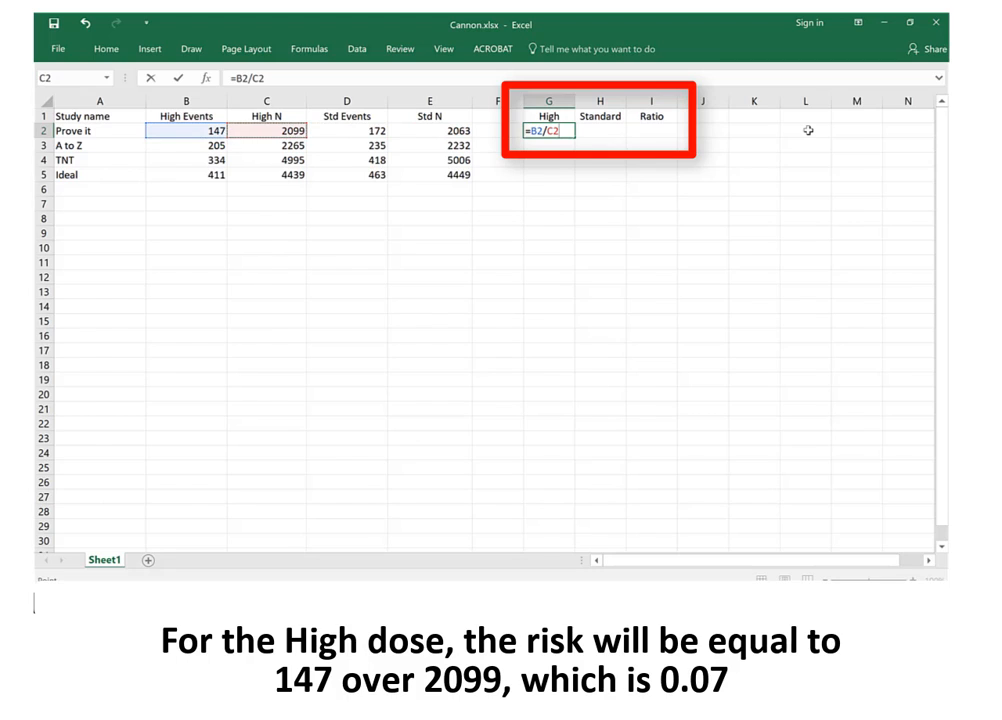
key("Return")
key("Up")
Calculate the standard-dose risk for the Prove it study in H2 with the formula =D2/E2
key("Right")
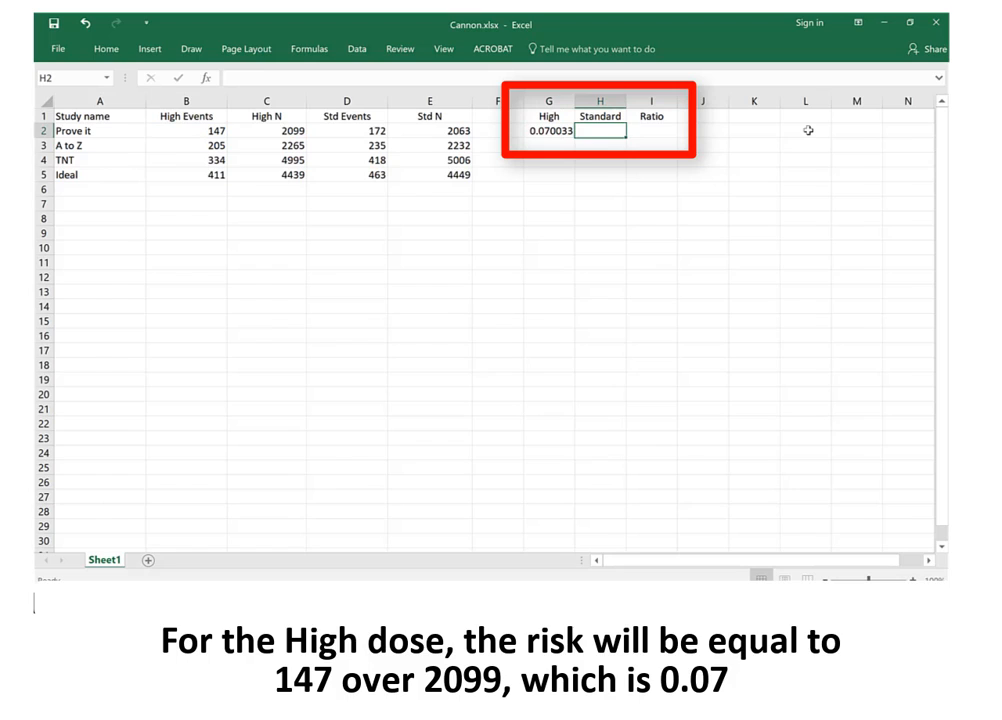
type("=")
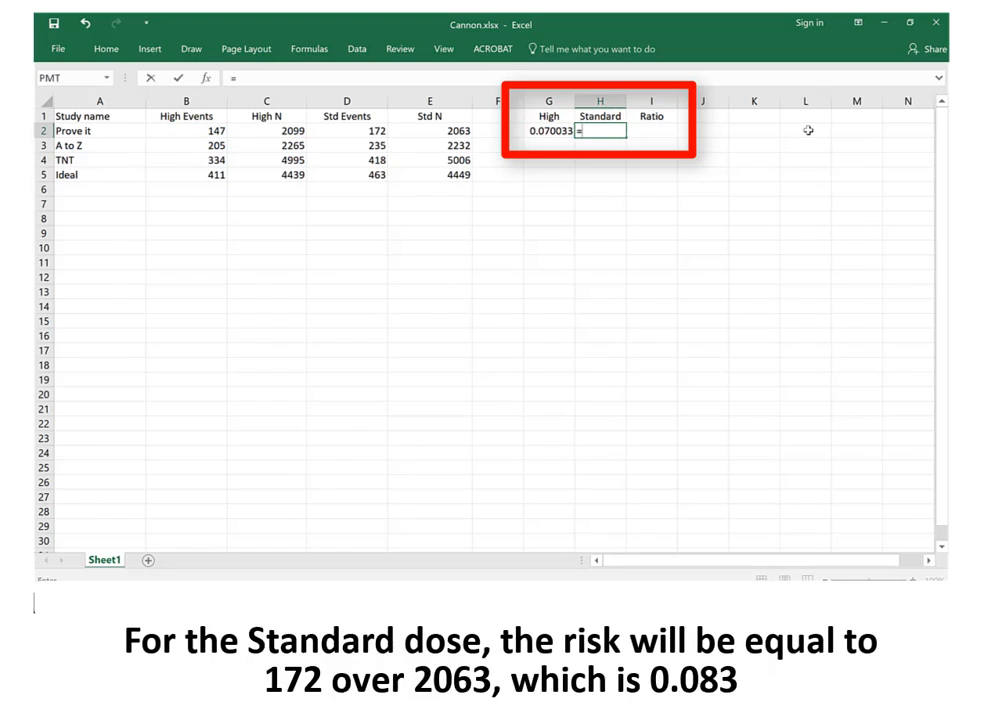
key("Left")
key("Left")
key("Left")
key("Left")
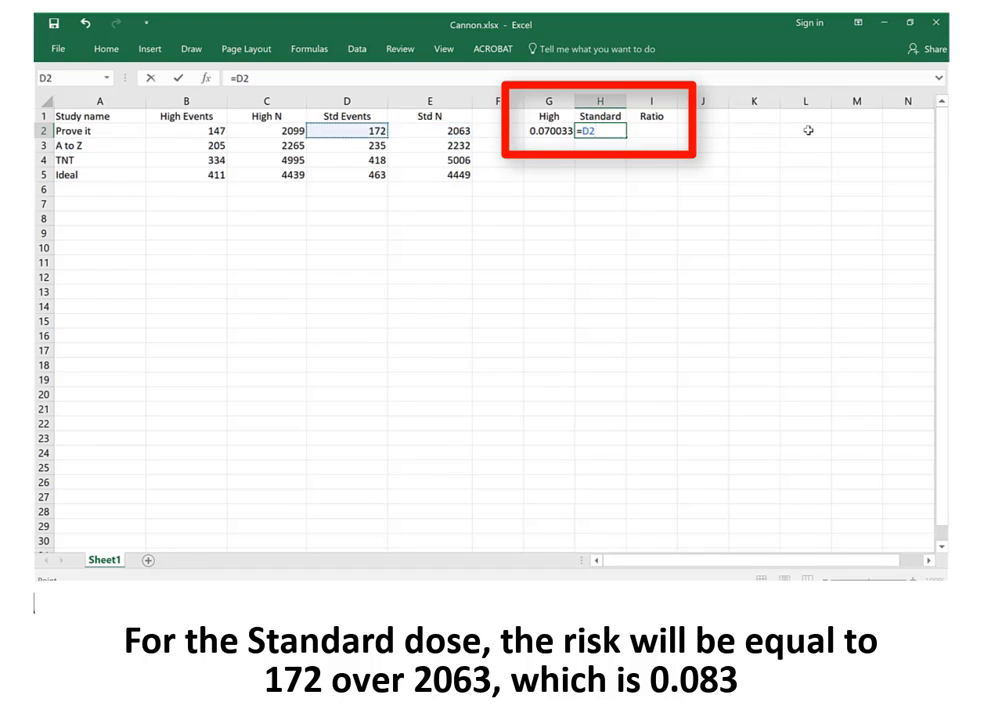
type("/")
key("Left")
key("Left")
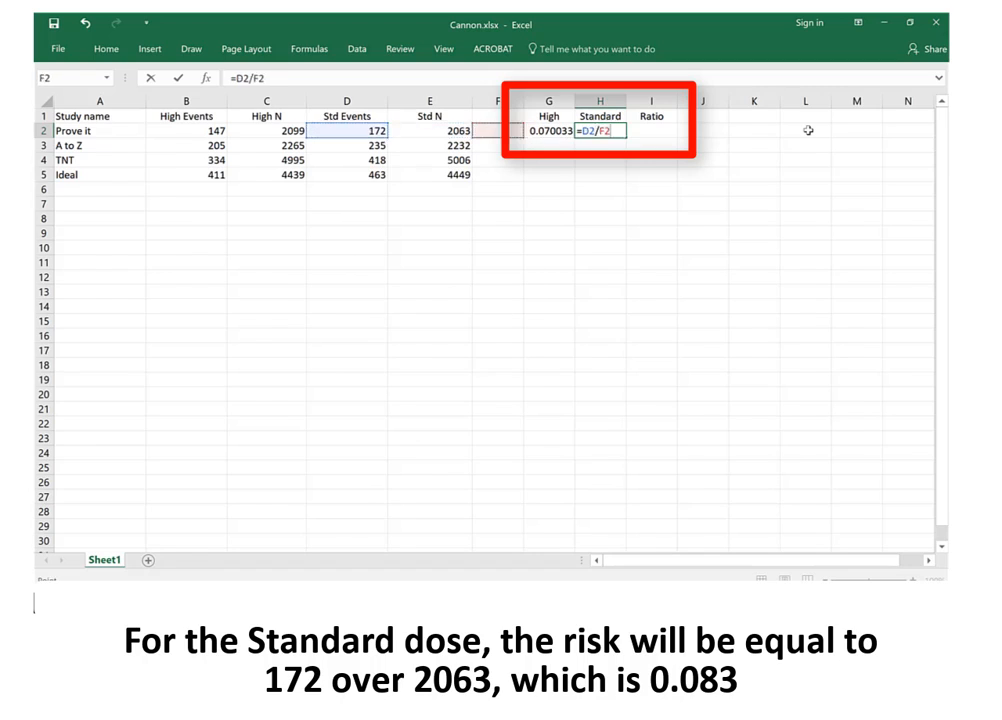
key("Left")
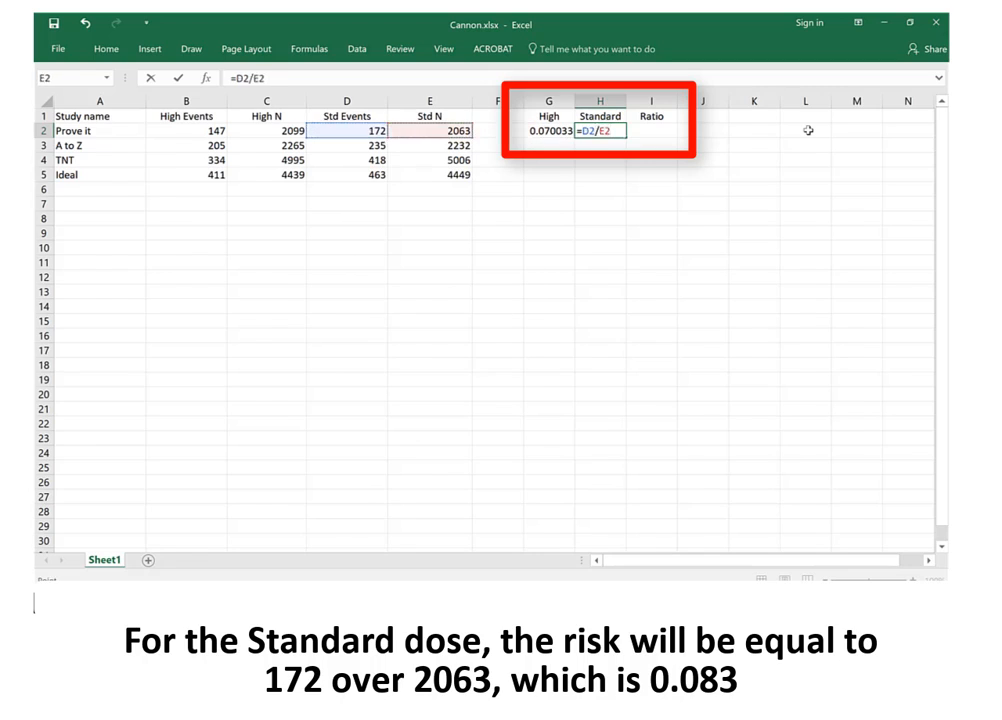
key("Return")
key("Up")
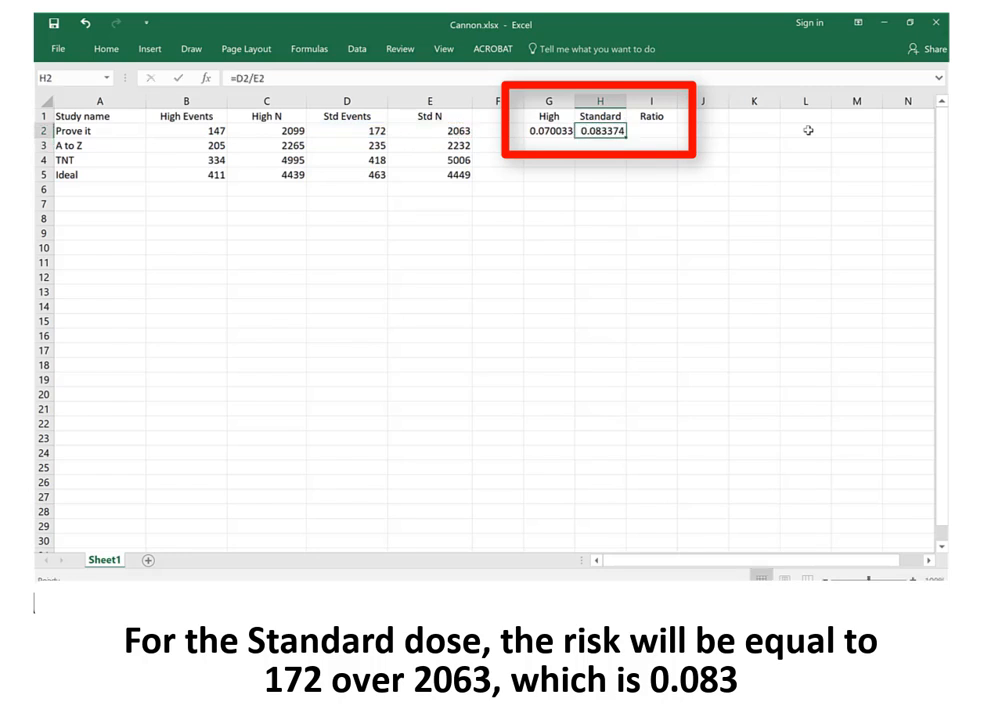
Calculate the risk ratio for the Prove it study in I2 by dividing G2 by H2
key("Right")
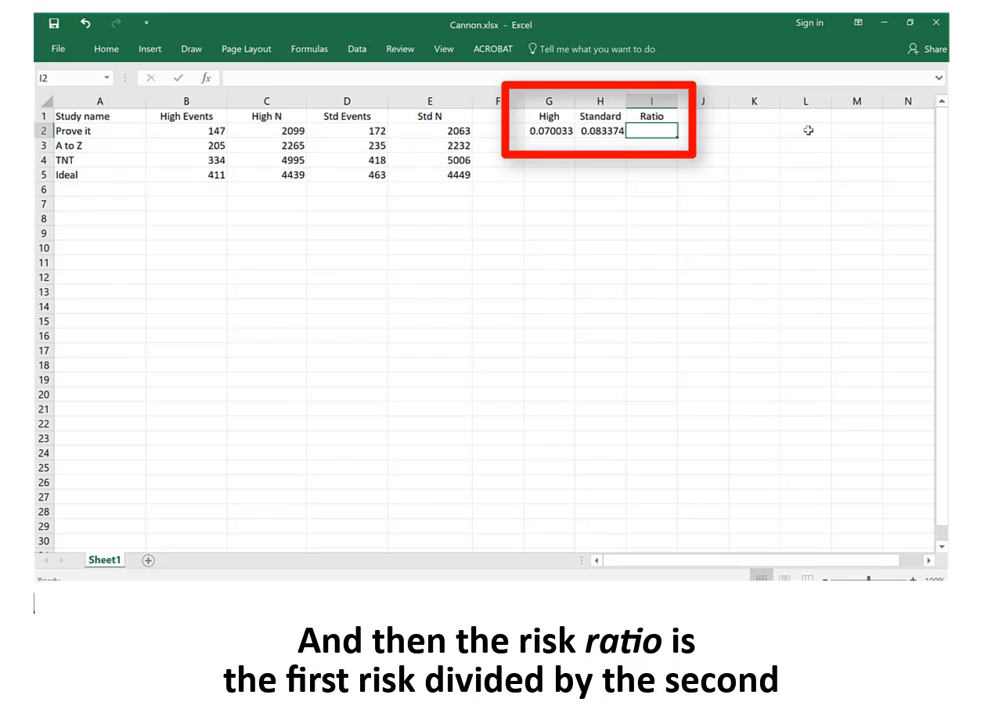
type("=")
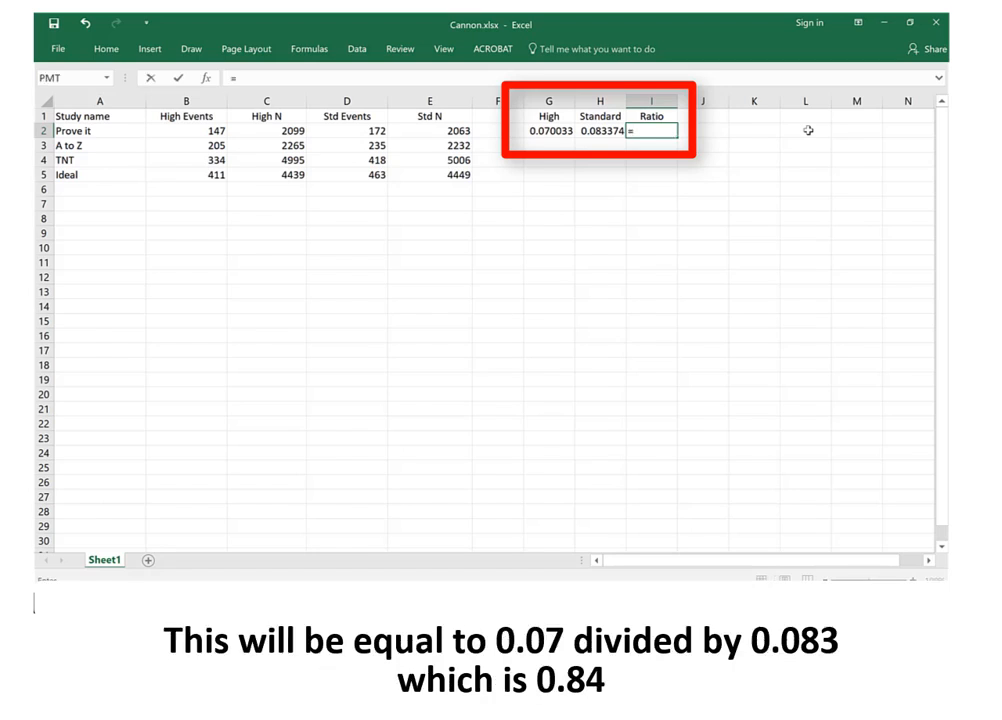
key("Left")
key("Left")
type("/")
key("Left")
key("Return")
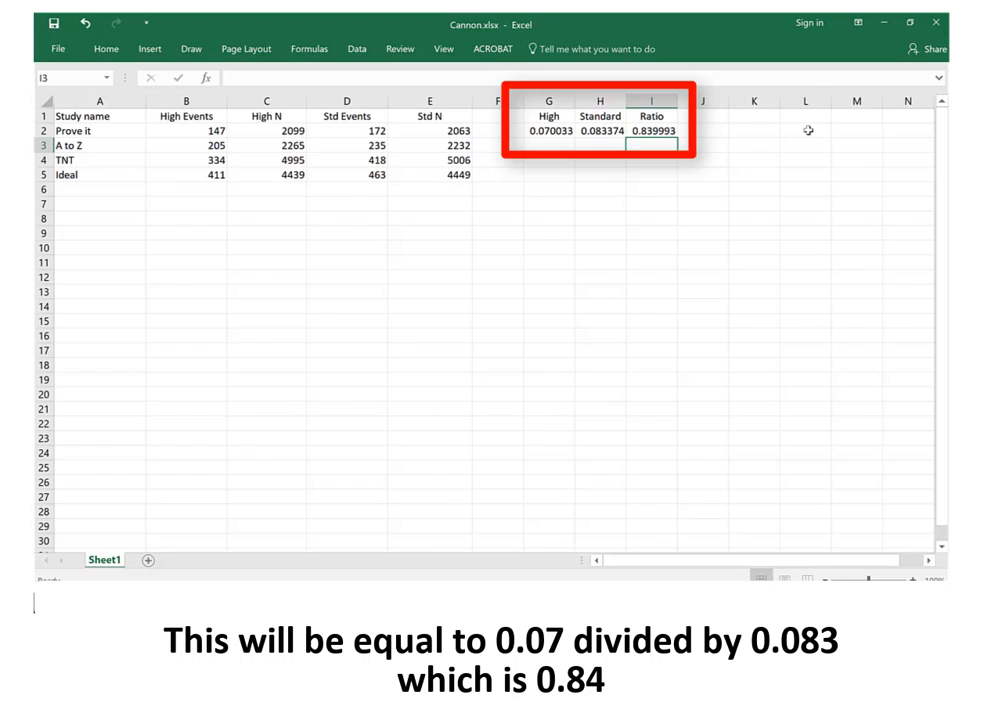
Copy the risk and ratio formulas in G2:I2 down to the A to Z, TNT and Ideal rows
key("Left")
key("Left")
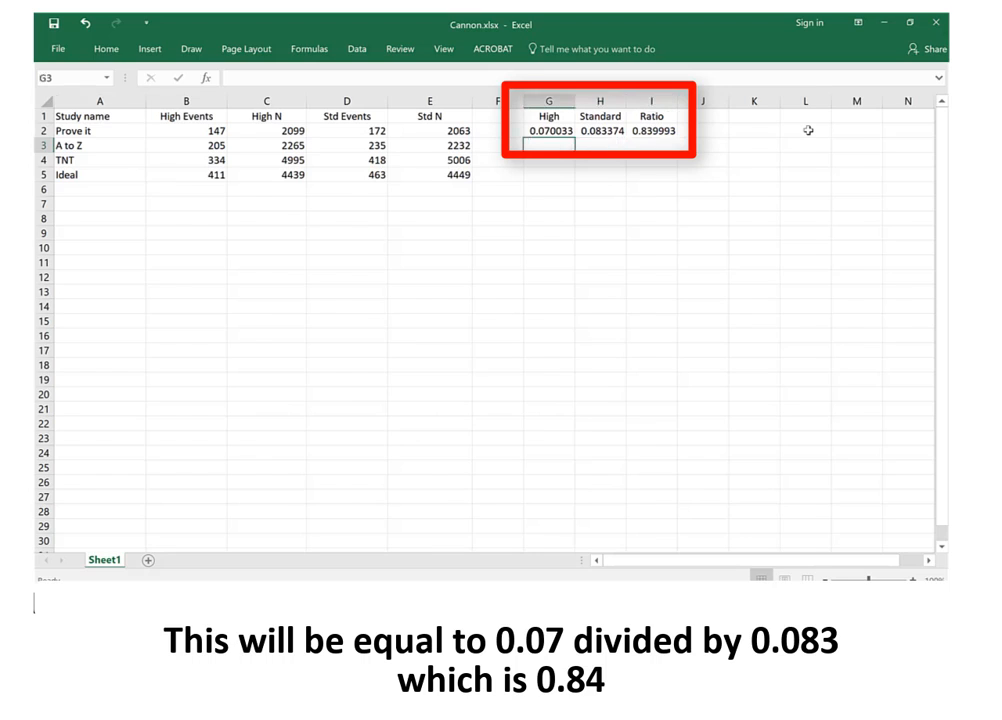
key("Up")
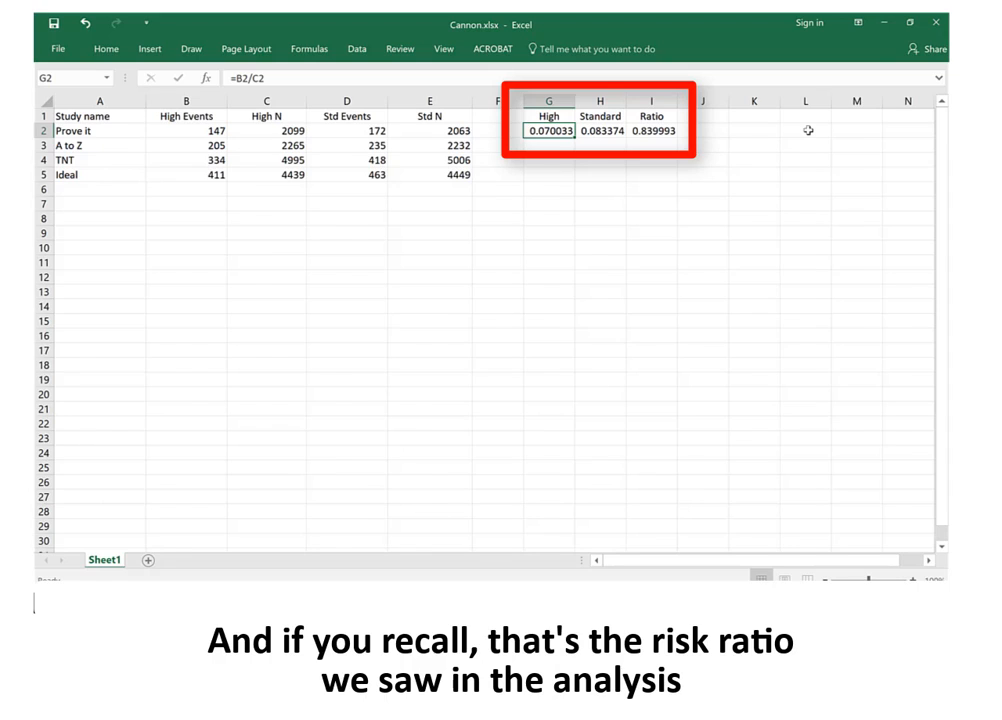
key("shift+Right")
key("shift+Right")
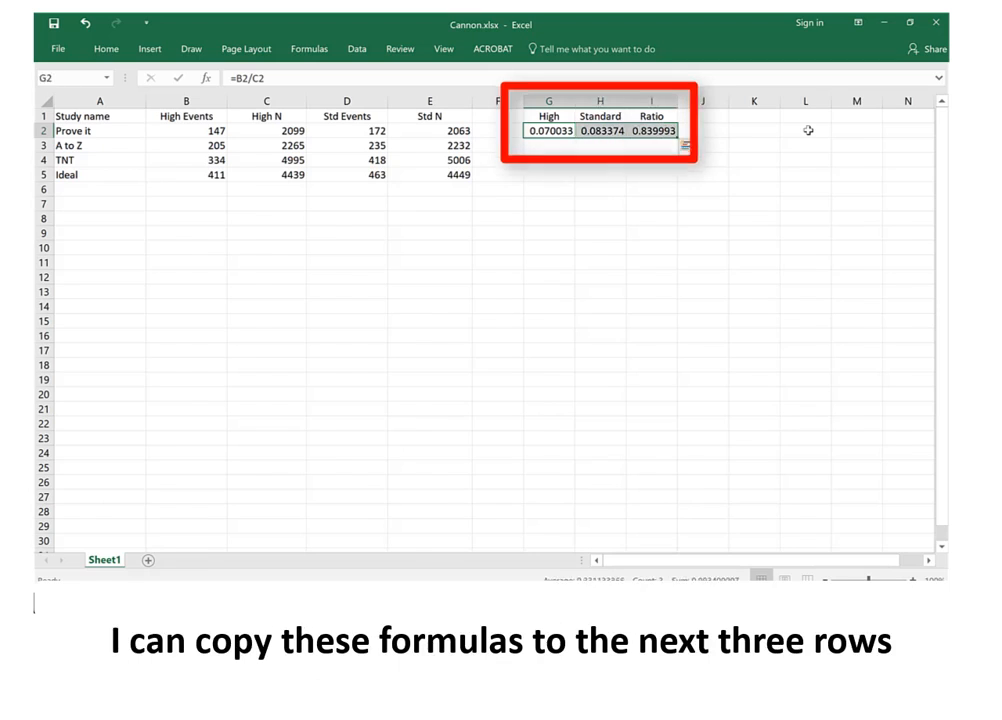
key("ctrl+c")
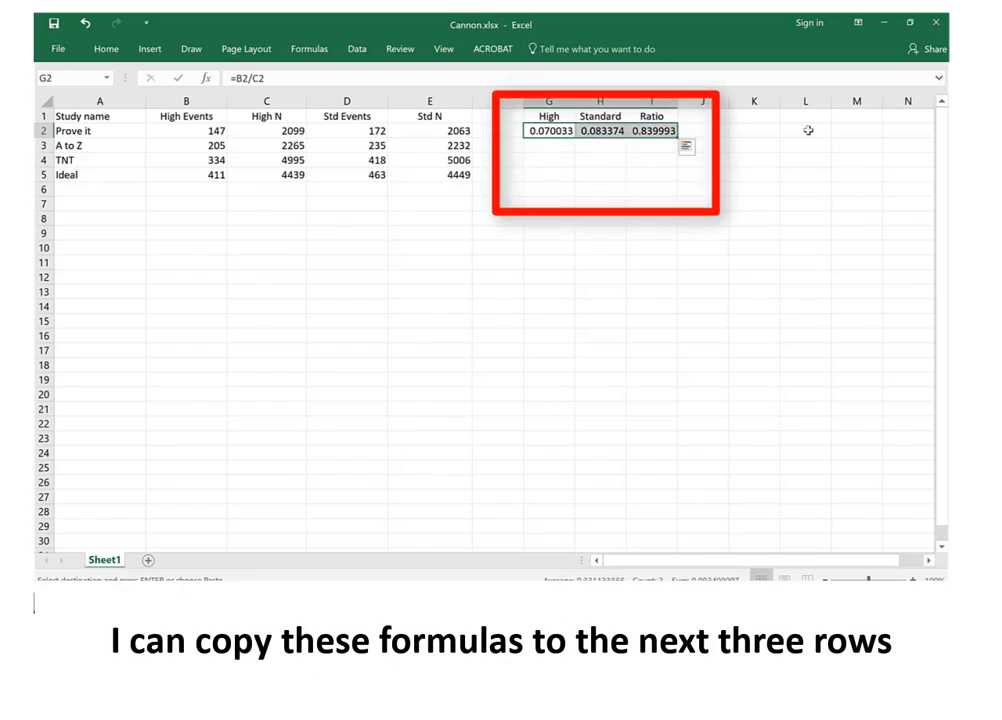
key("shift+Down")
key("shift+Down")
key("shift+Down")
key("ctrl+v")
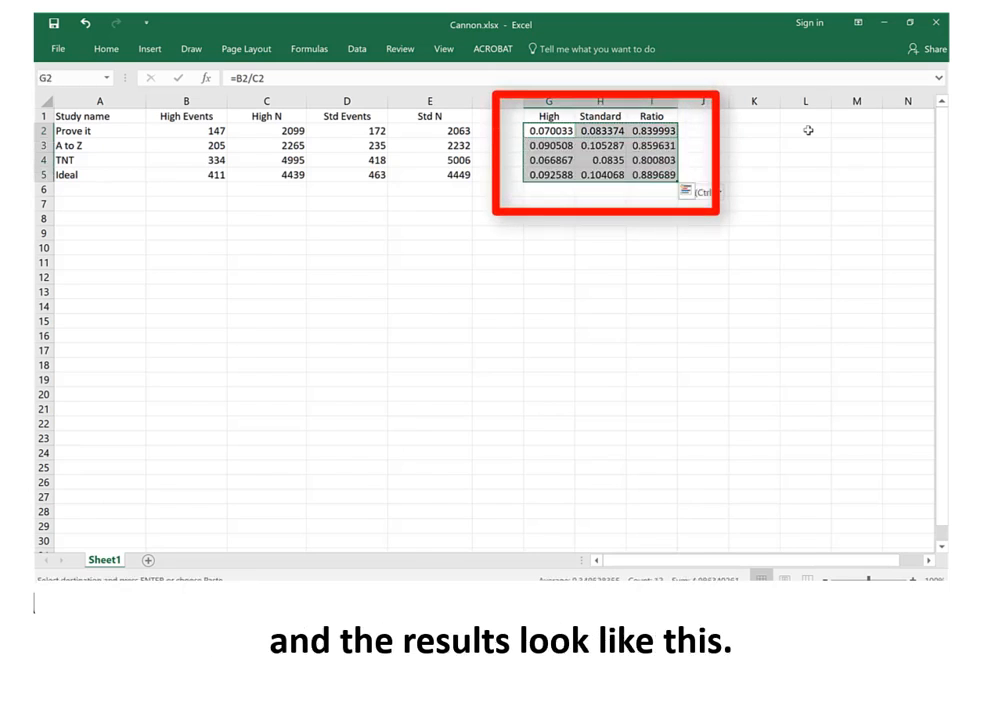
left_click(877, 246)
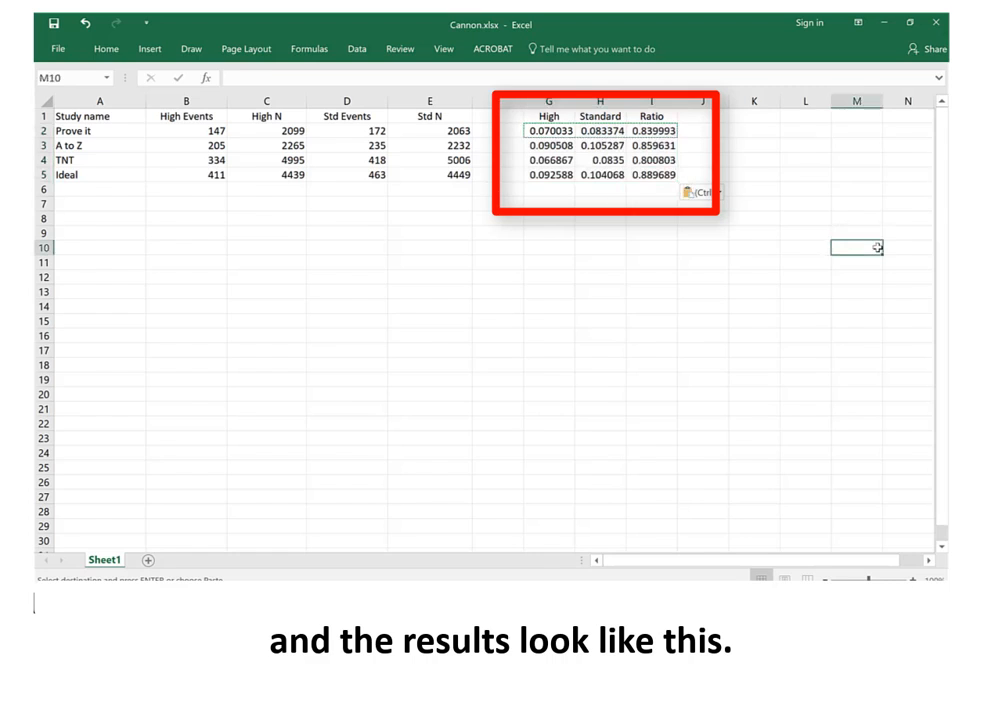
key("Escape")
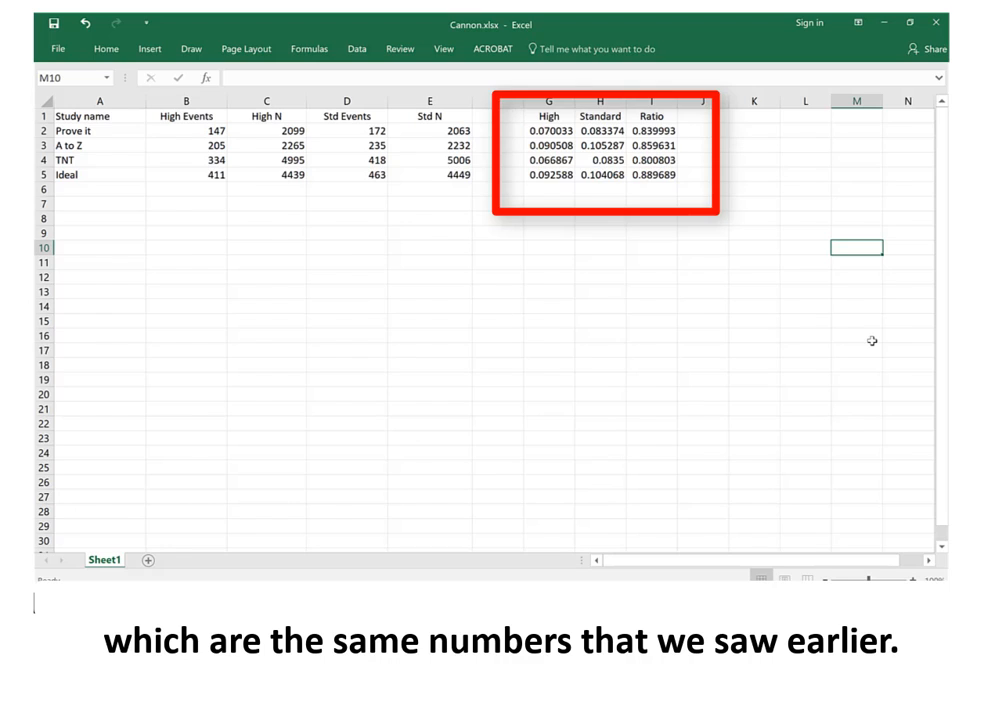
Clear the High, Standard and Ratio columns, including their headers, from G1:I5
key("Up")
key("Up")
key("Up")
key("Up")
key("Up")
key("Up")
key("Up")
key("Up")
key("Up")
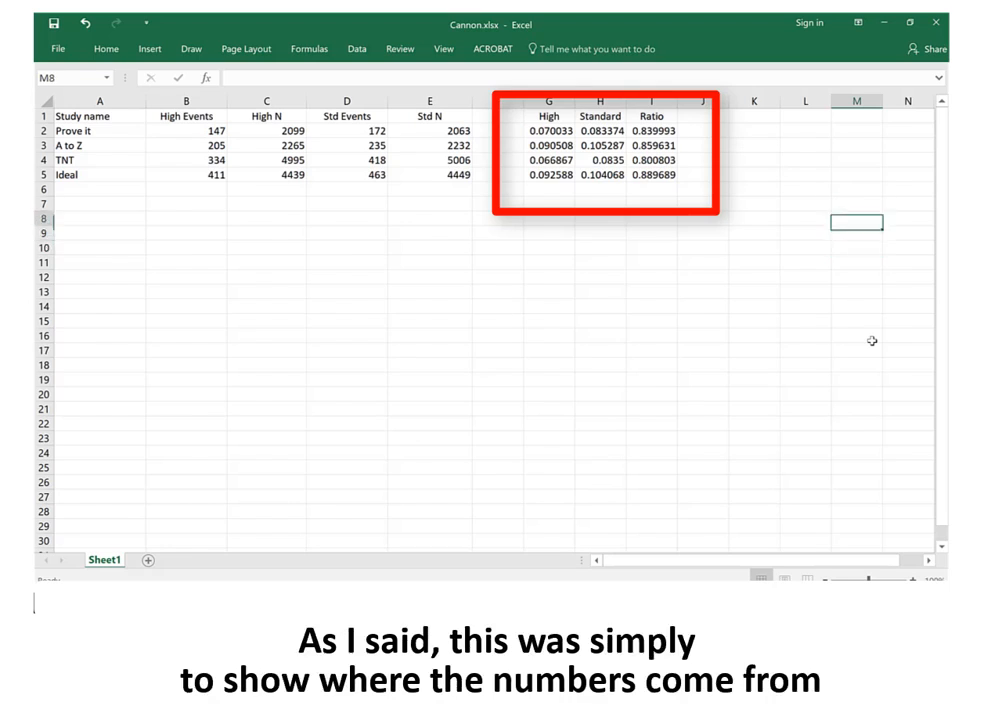
key("Left")
key("Left")
key("Left")
key("Left")
key("Left")
key("Left")
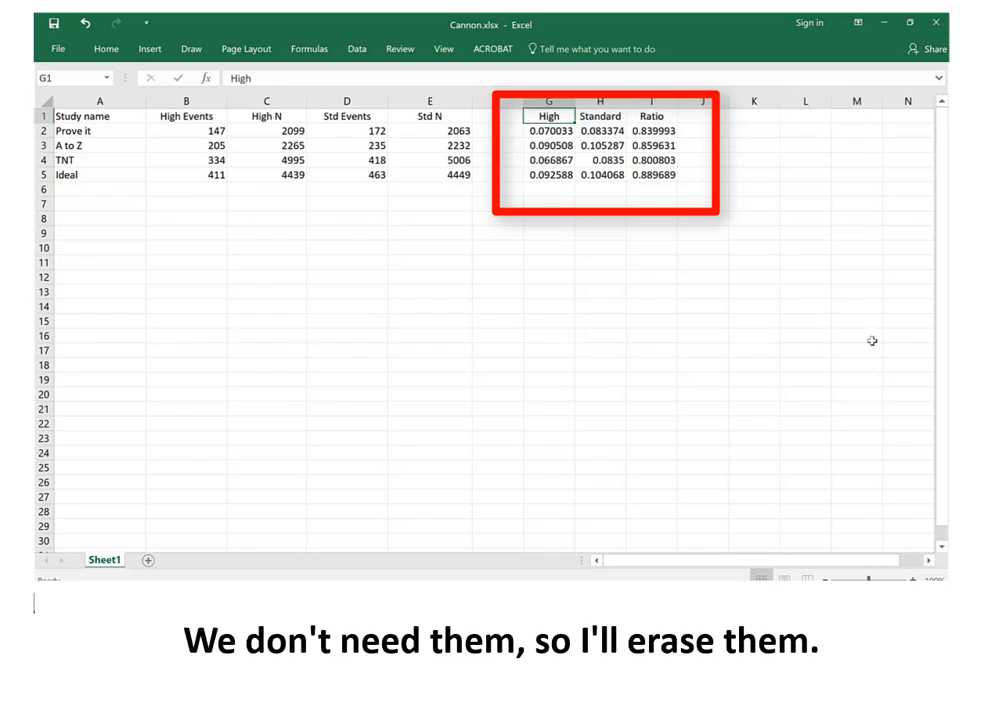
key("shift+Right")
key("shift+Right")
key("shift+Down")
key("shift+Down")
key("shift+Down")
key("shift+Down")
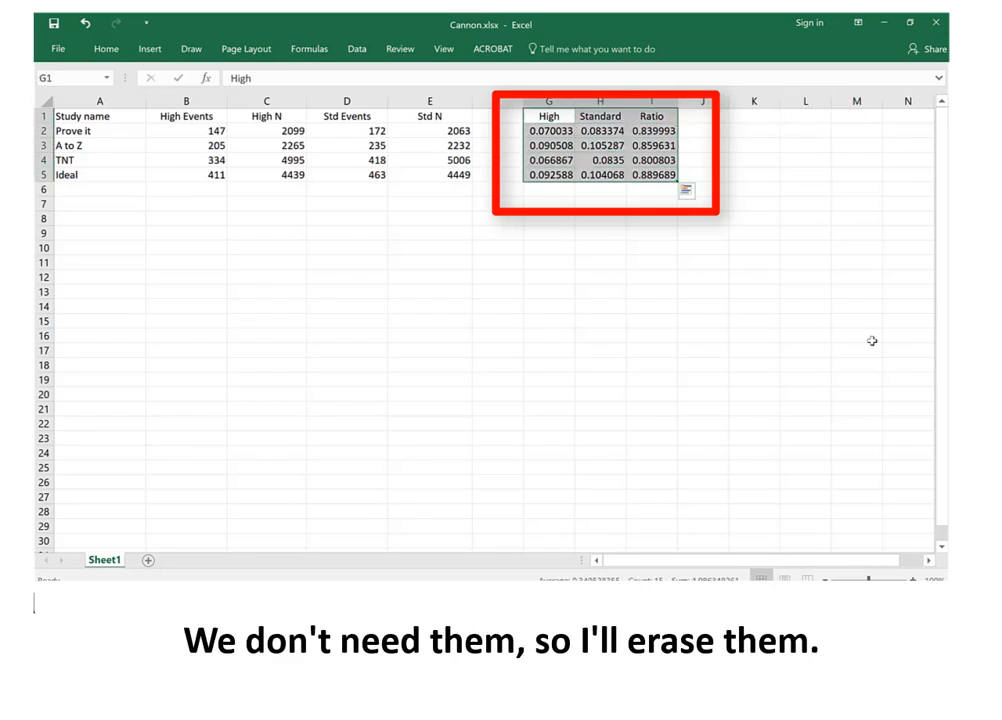
key("Delete")
key("Right")
key("Right")
key("Right")
key("Right")
key("Right")
key("Right")
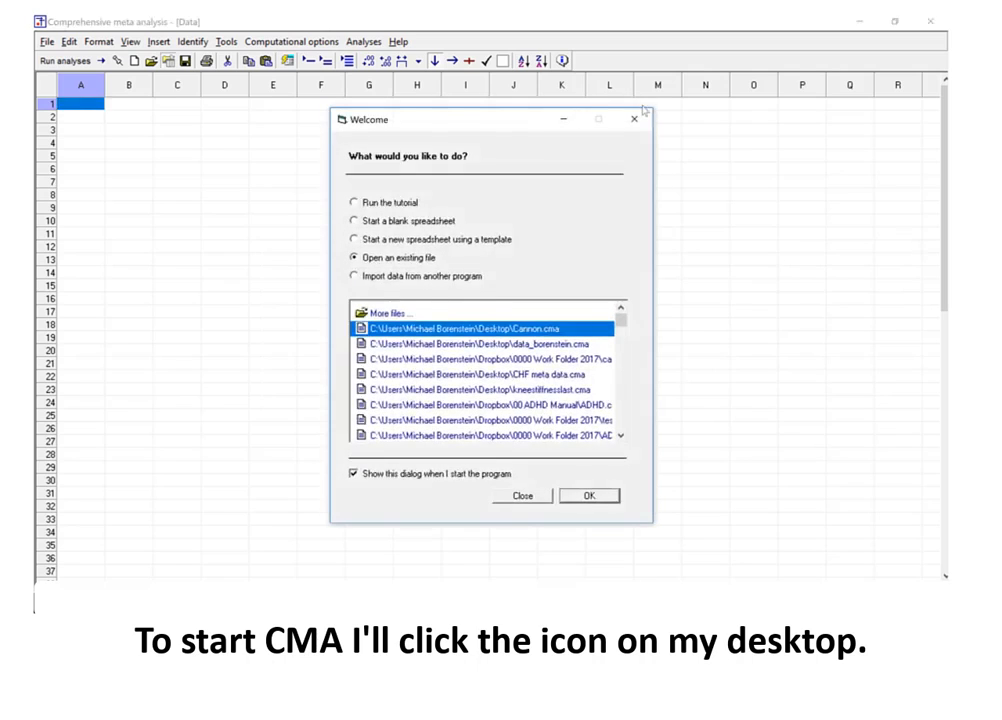
Switch to Comprehensive Meta Analysis, dismiss the Welcome dialog and display the data entry tutorial
left_click(634, 119)
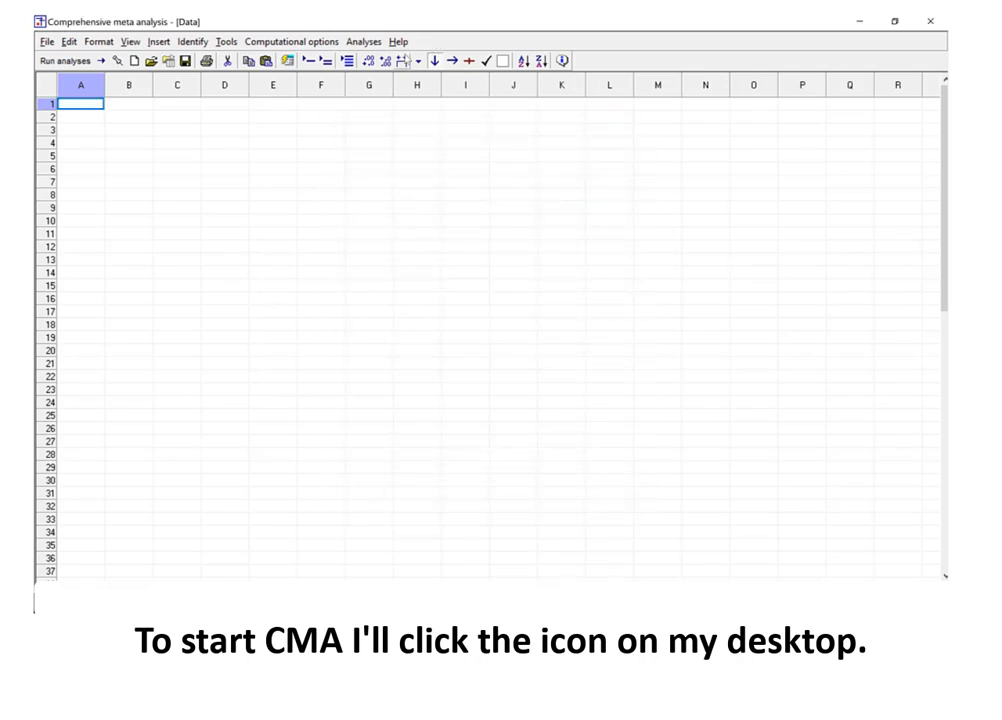
left_click(398, 42)
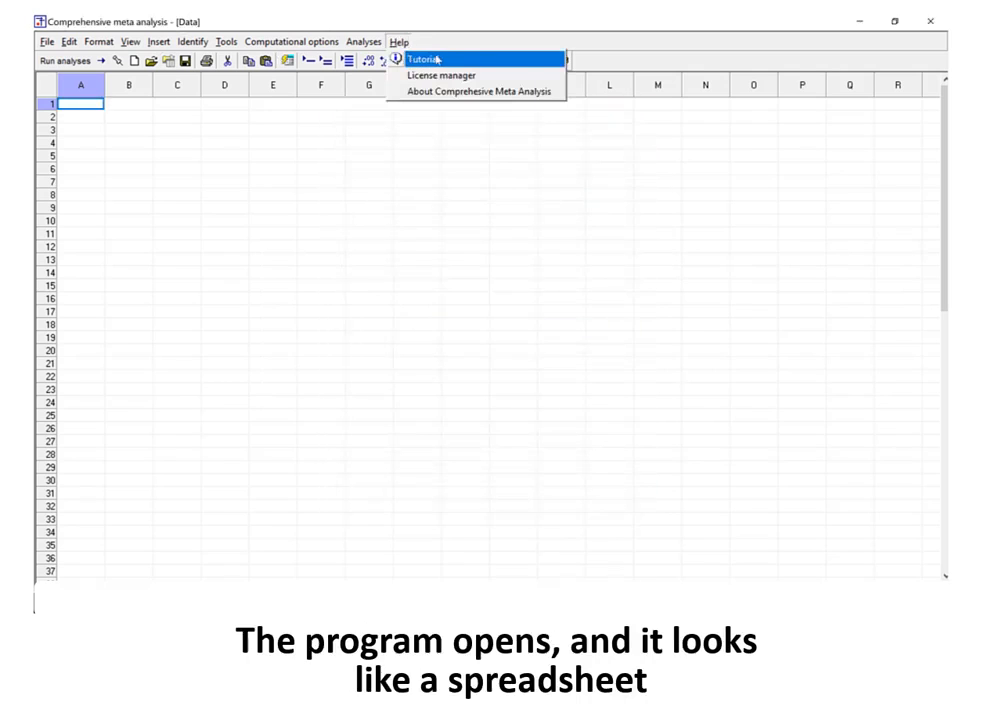
key("Escape")
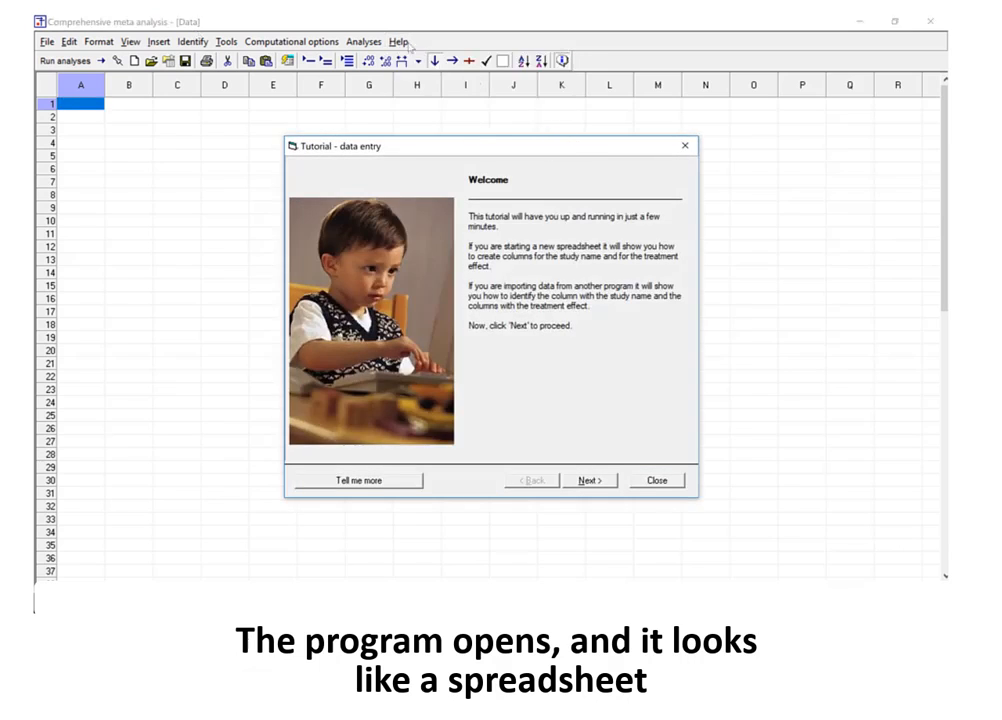
Toggle the data entry tutorial off and display it again
left_click(183, 28)
left_click(398, 42)
left_click(422, 59)
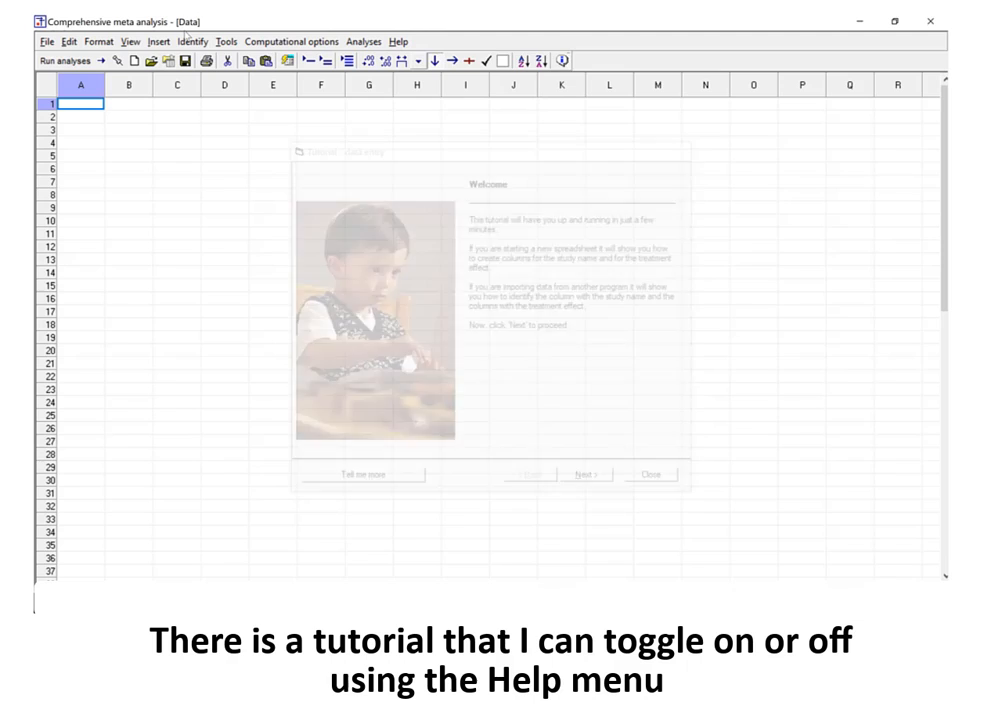
left_click(398, 42)
left_click(420, 59)
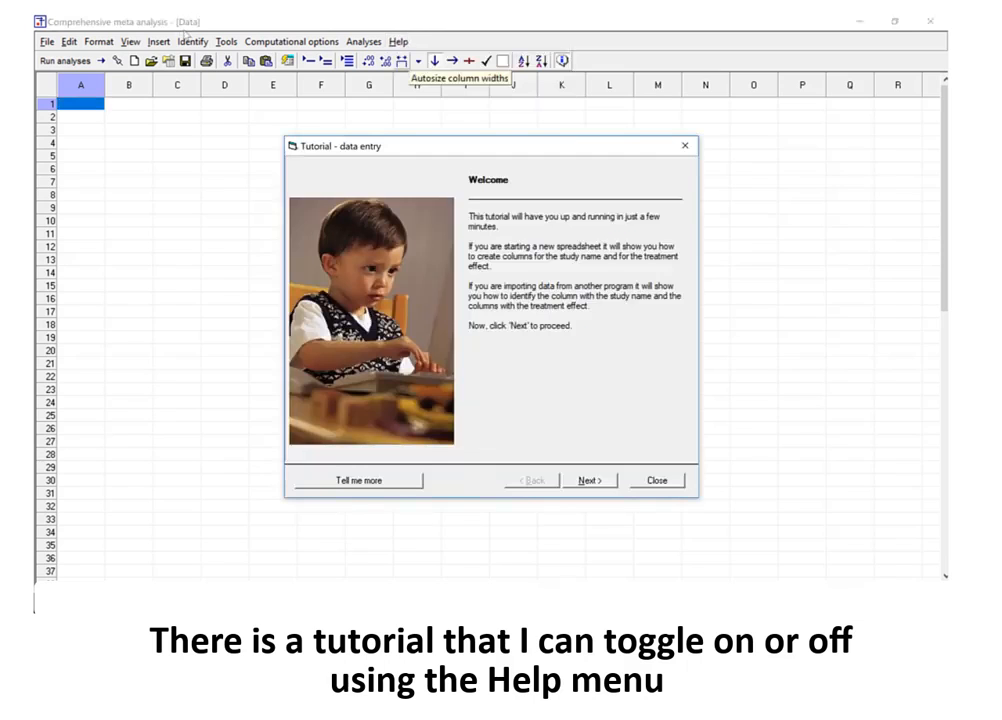
Turn off the data entry tutorial
left_click(183, 29)
left_click(398, 42)
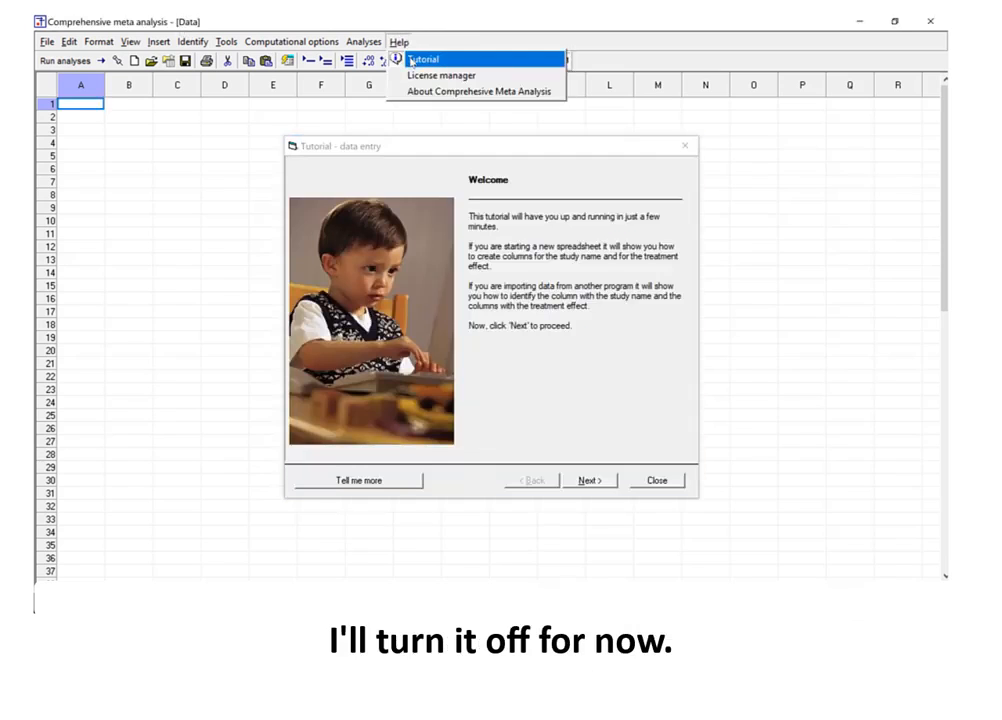
left_click(416, 60)
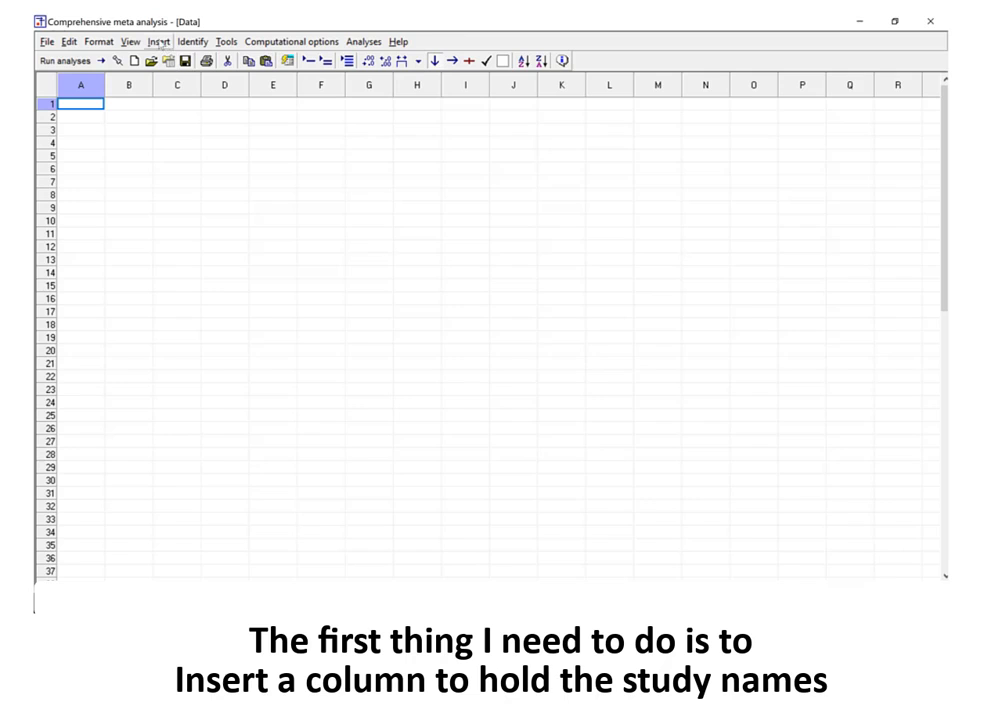
Insert a column for study names in the blank data sheet
left_click(159, 42)
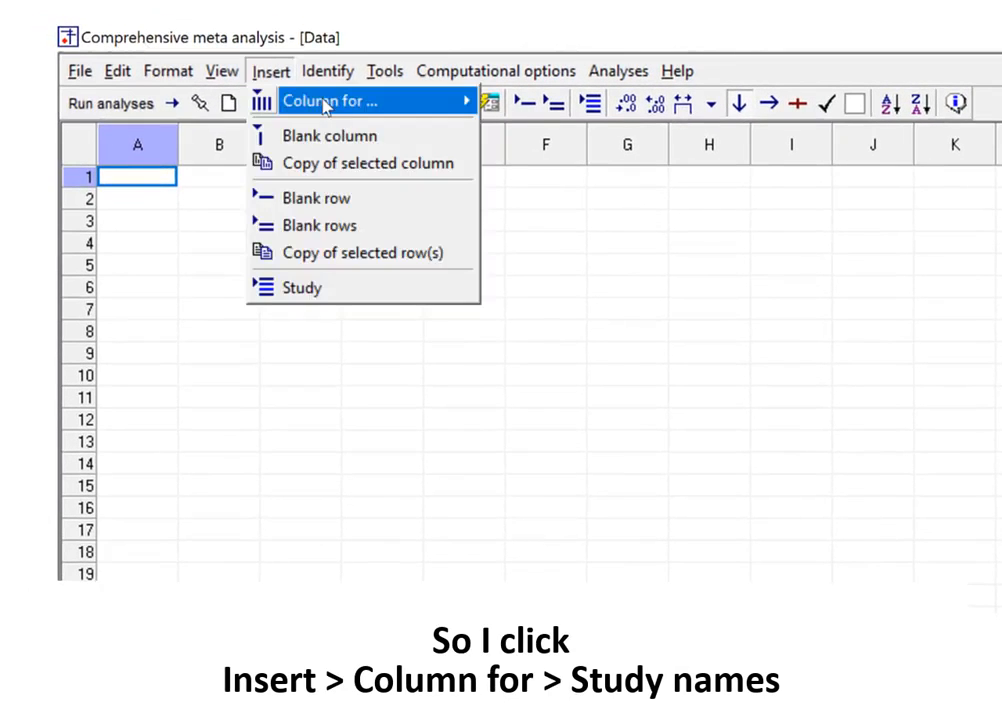
mouse_move(341, 92)
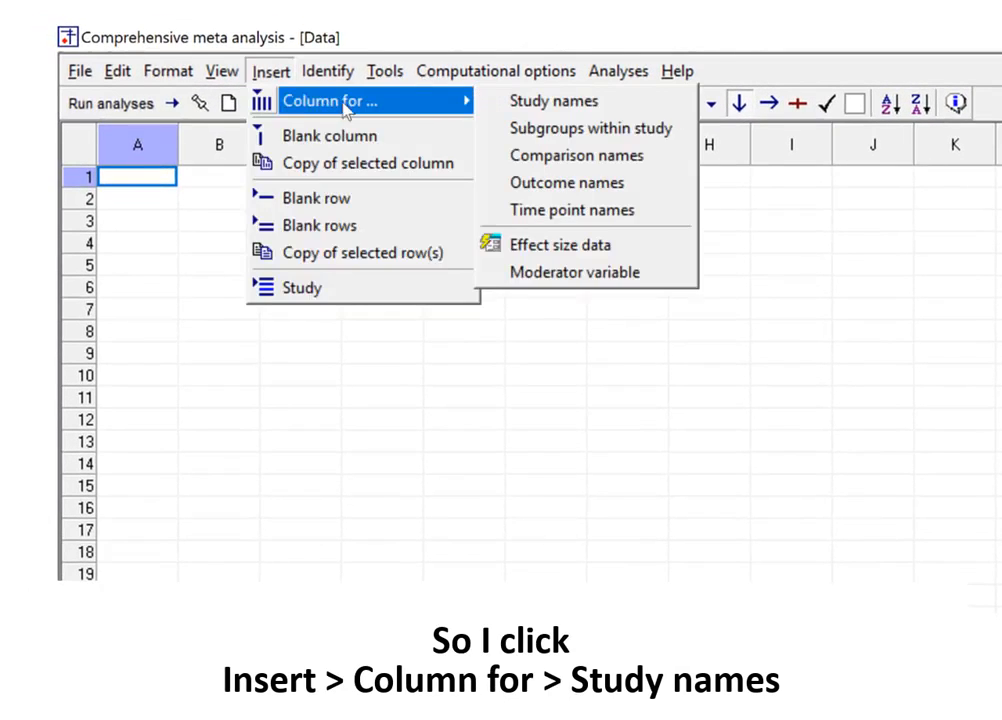
left_click(630, 110)
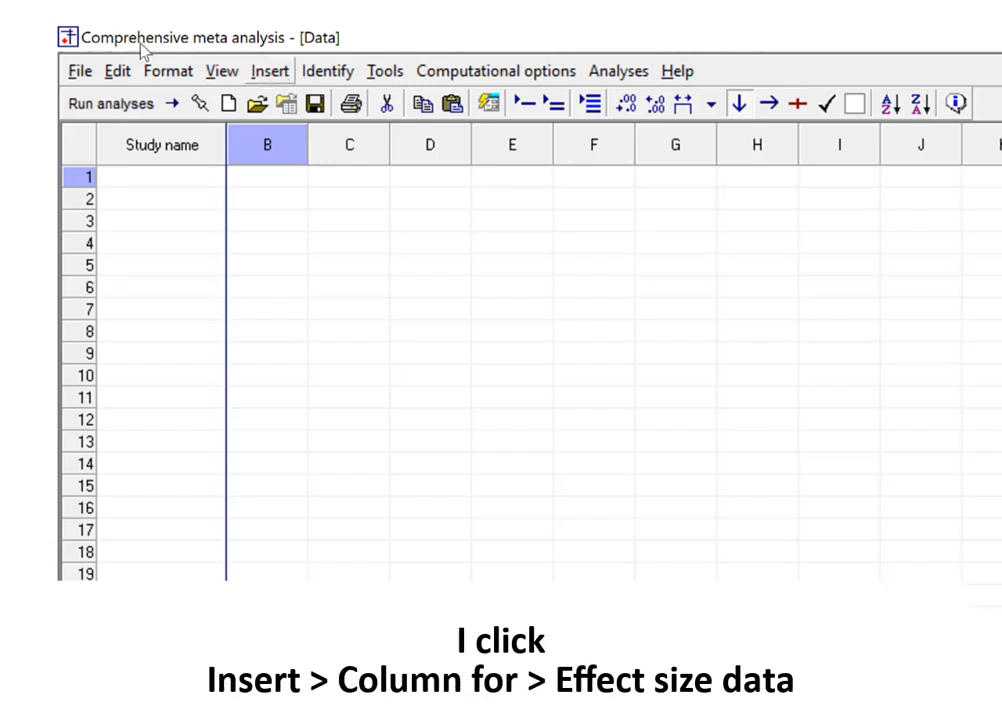
Start inserting effect size data columns with all 100 formats shown and the comparison of two groups, time-points or exposures as study type
left_click(271, 71)
mouse_move(325, 101)
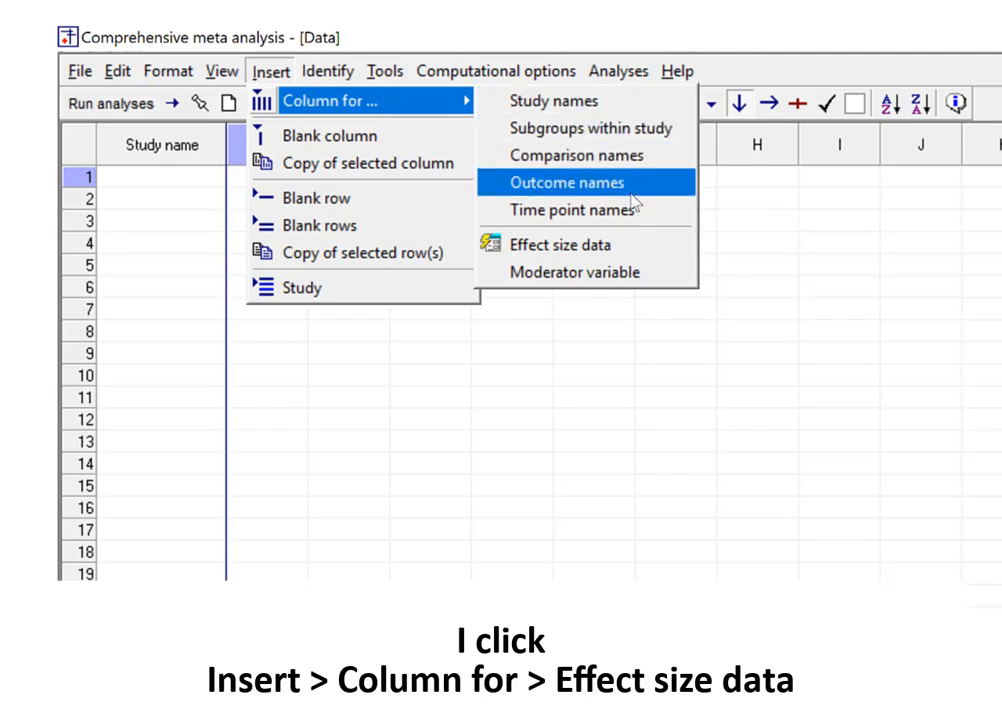
left_click(630, 258)
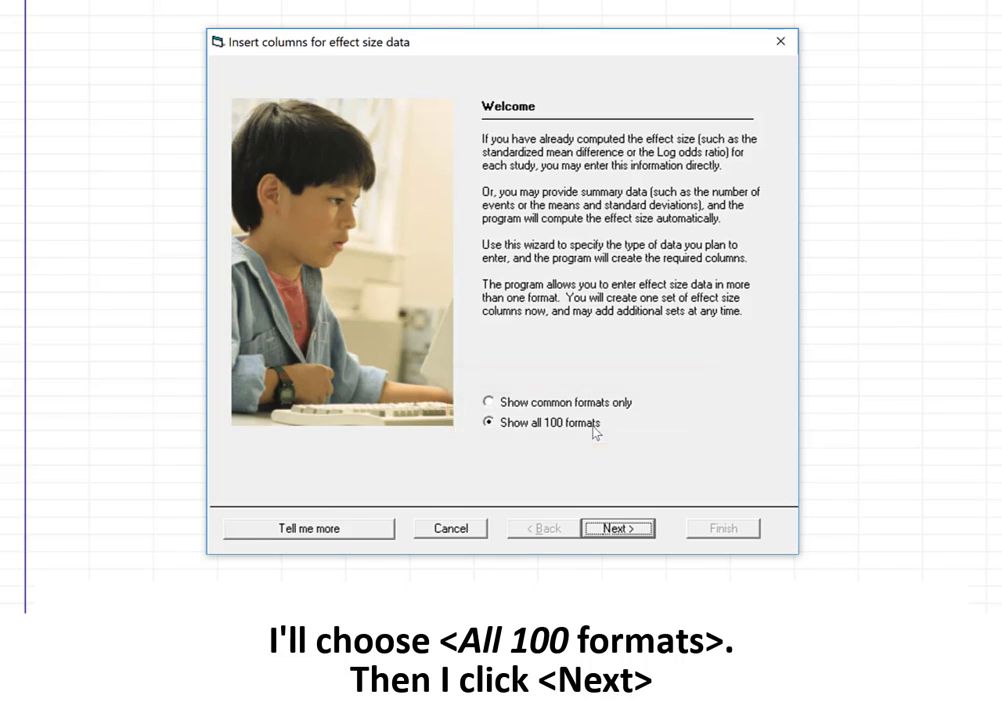
left_click(618, 528)
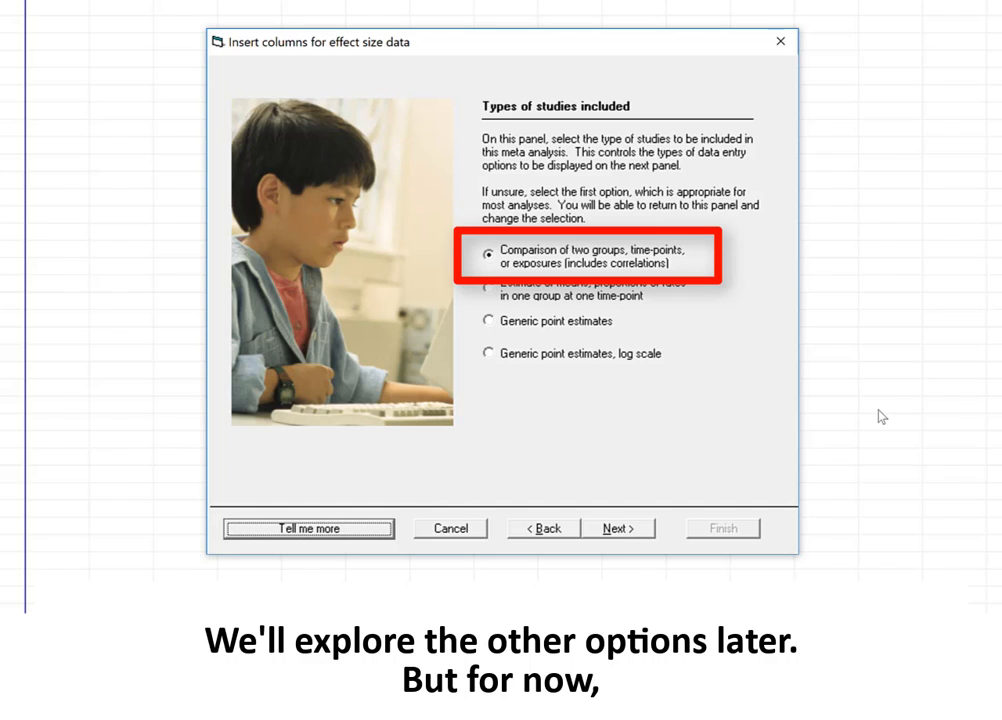
left_click(618, 528)
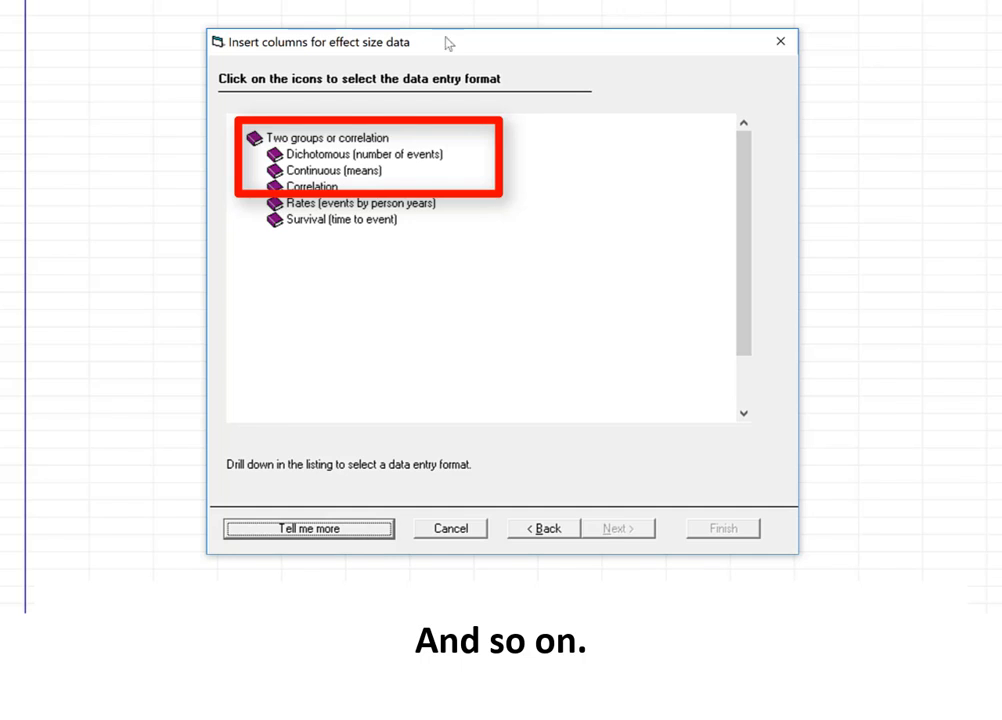
Create the effect size columns in the dichotomous, unmatched prospective format with events and sample size in each group
left_click(378, 156)
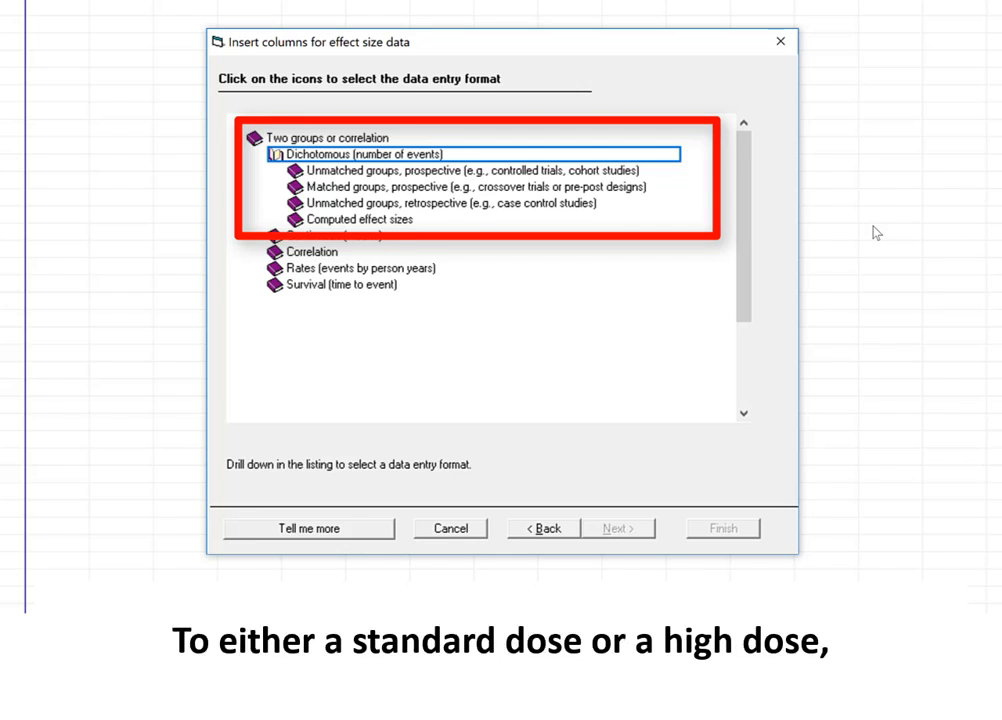
double_click(483, 172)
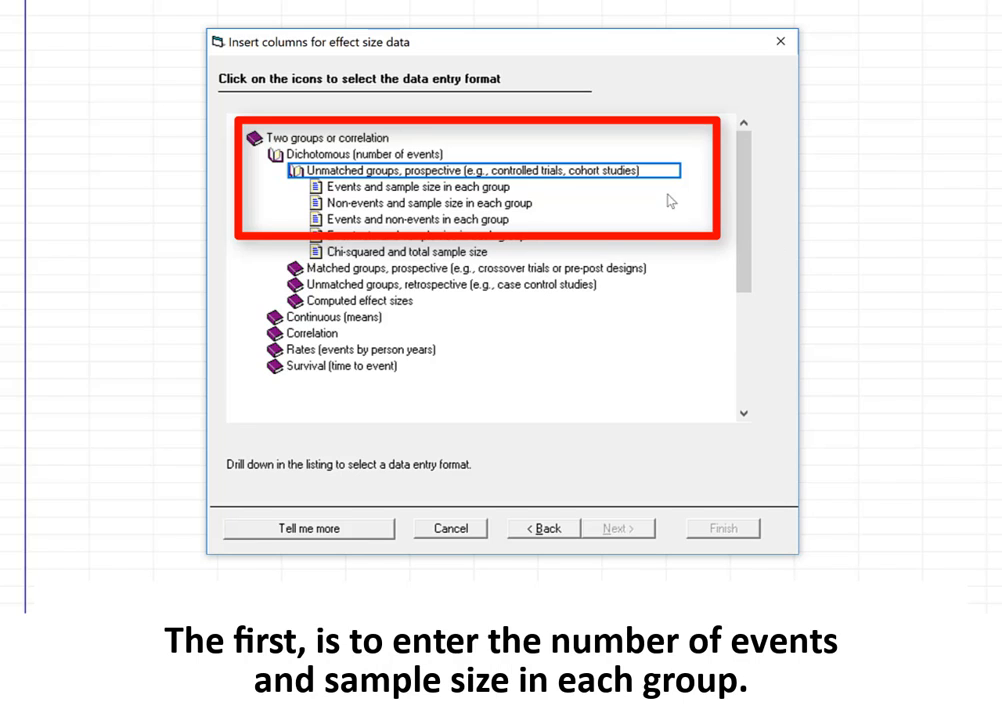
left_click(444, 188)
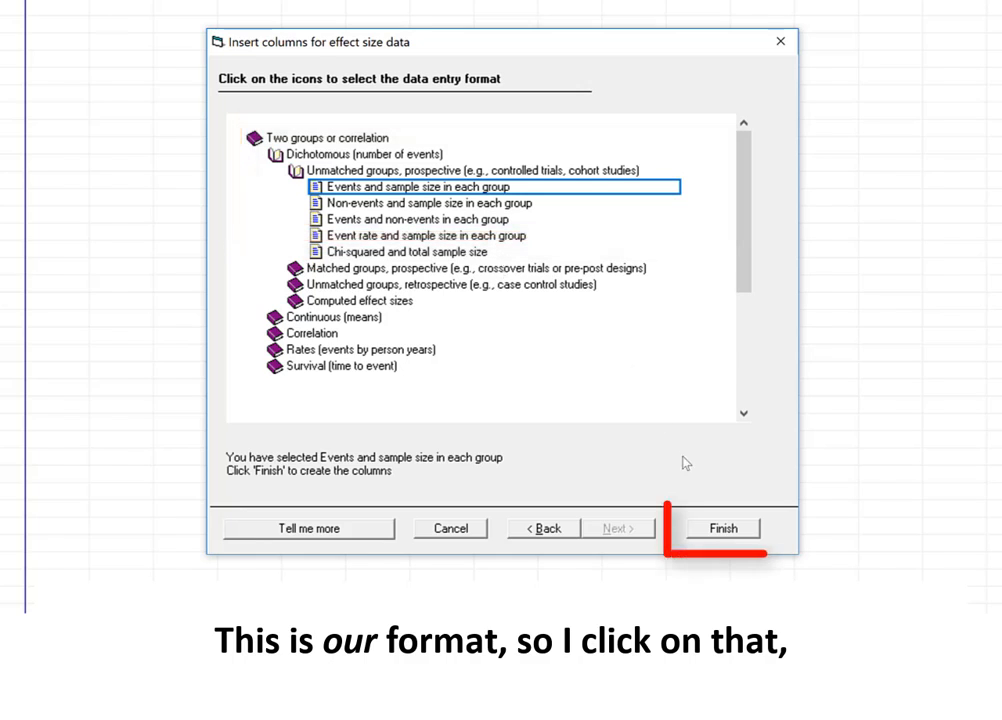
left_click(738, 536)
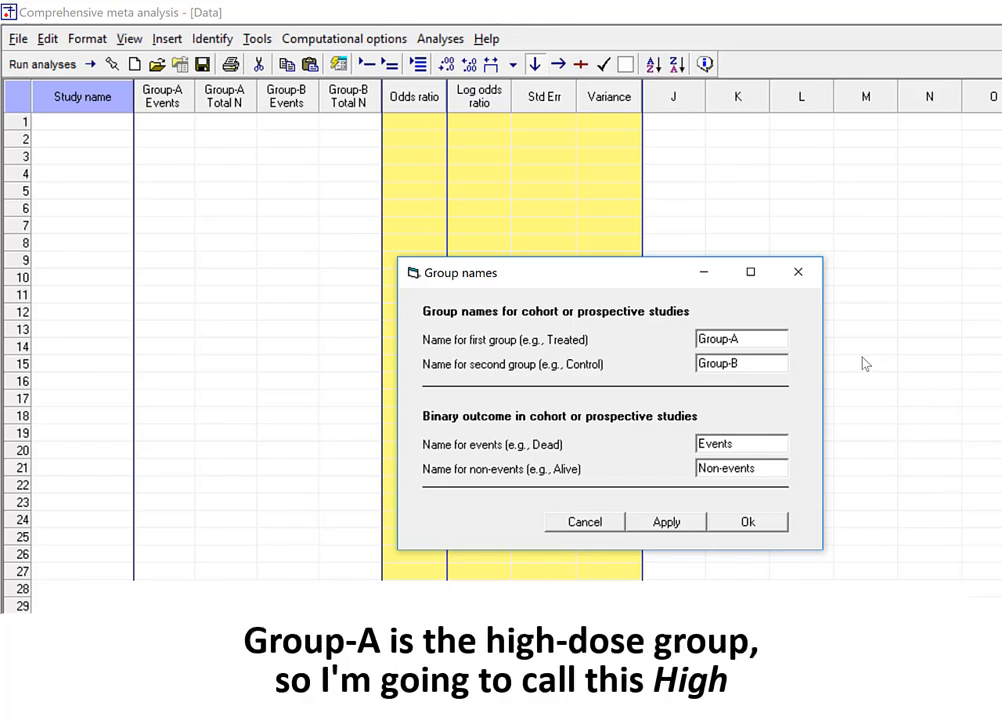
Name the first group High and the second group Standard, and apply the names to the columns
double_click(776, 340)
type("High")
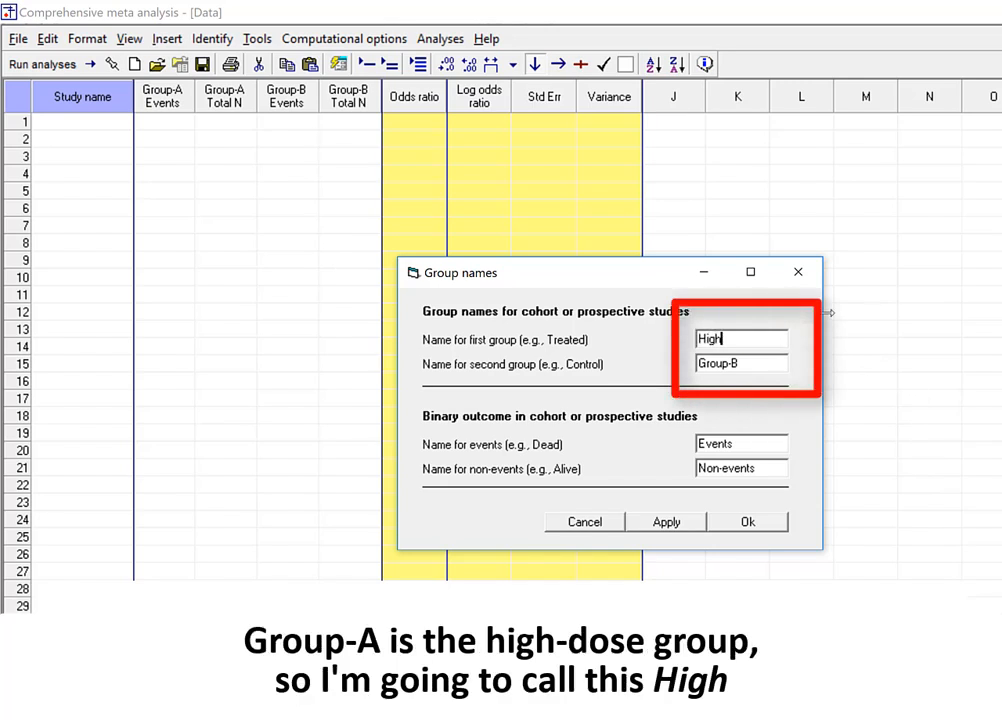
key("Tab")
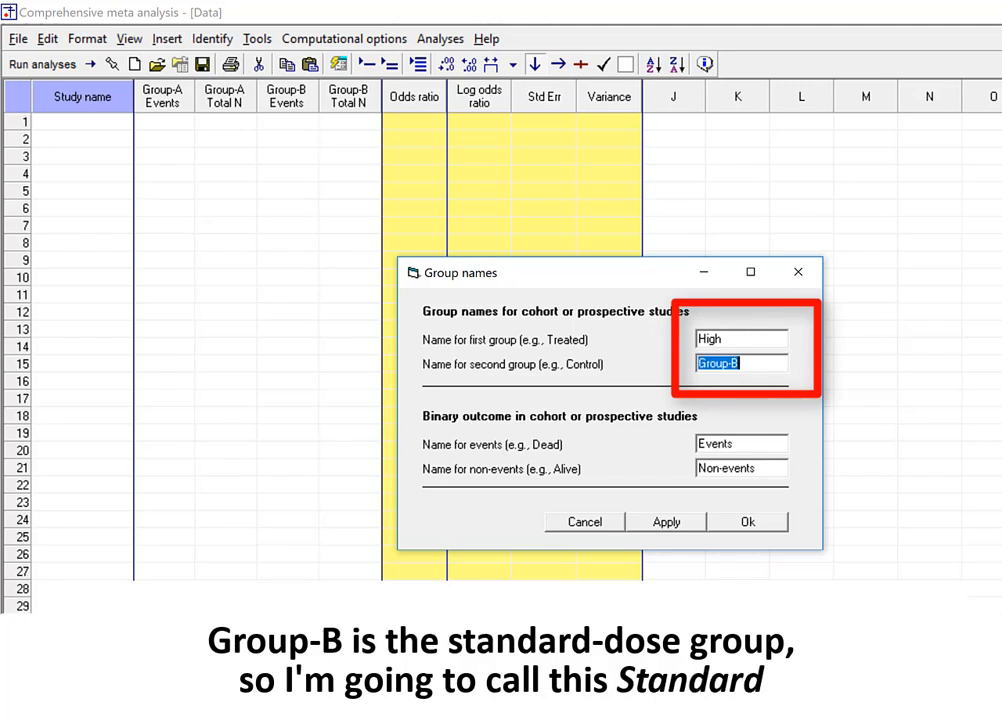
type("Standard")
left_click(440, 190)
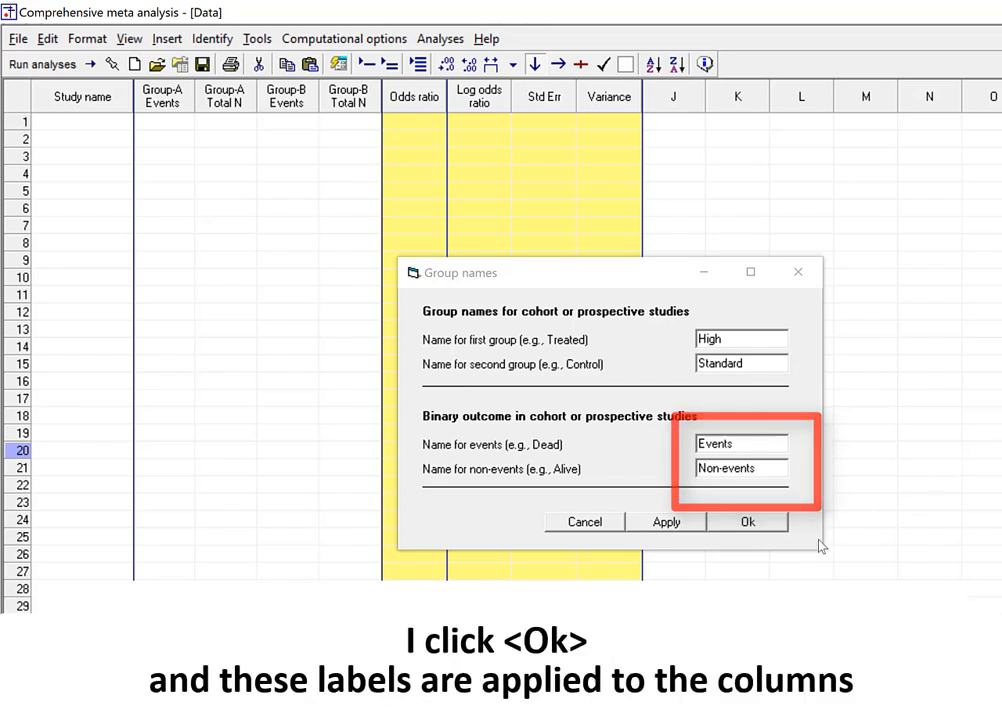
left_click(749, 522)
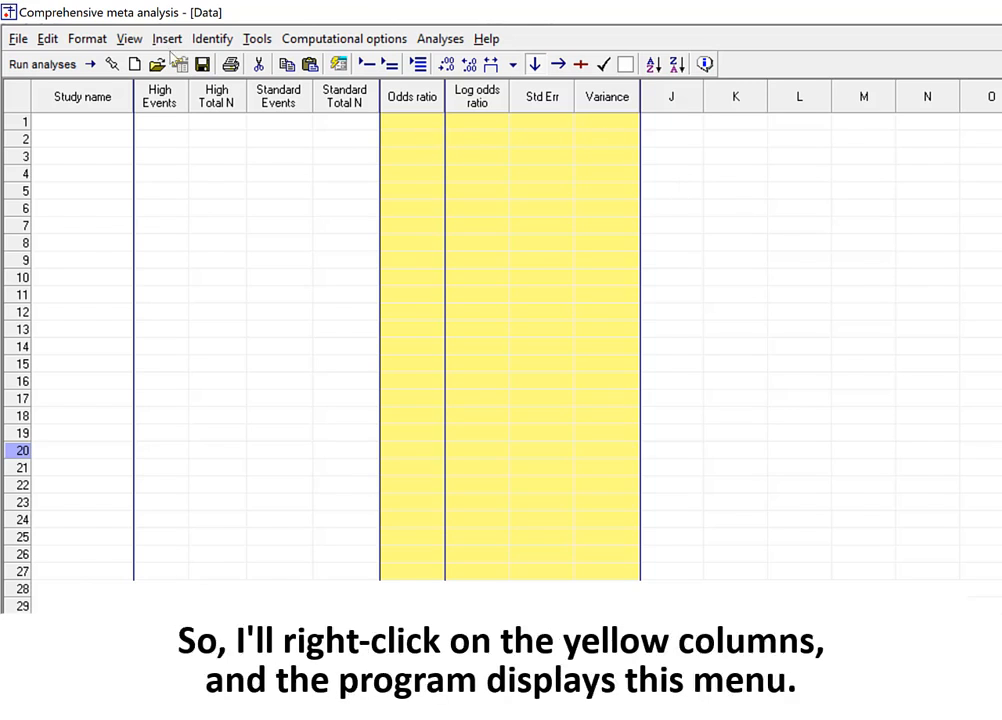
Open the computed effect size display settings and include the Risk ratio and Log risk ratio indices
right_click(425, 135)
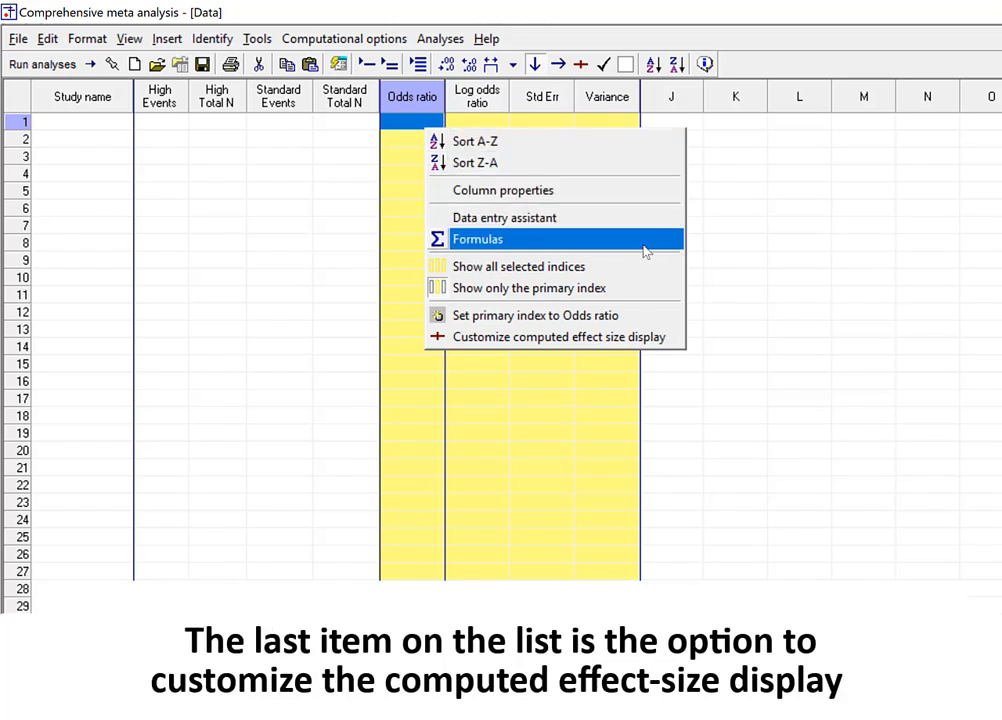
left_click(672, 342)
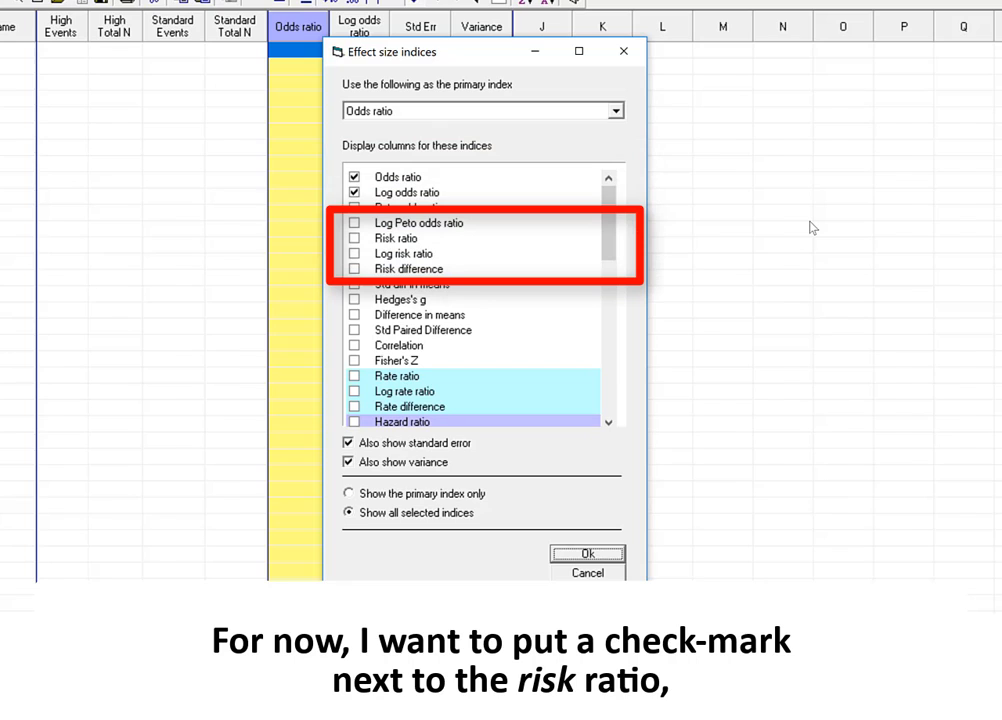
left_click(354, 238)
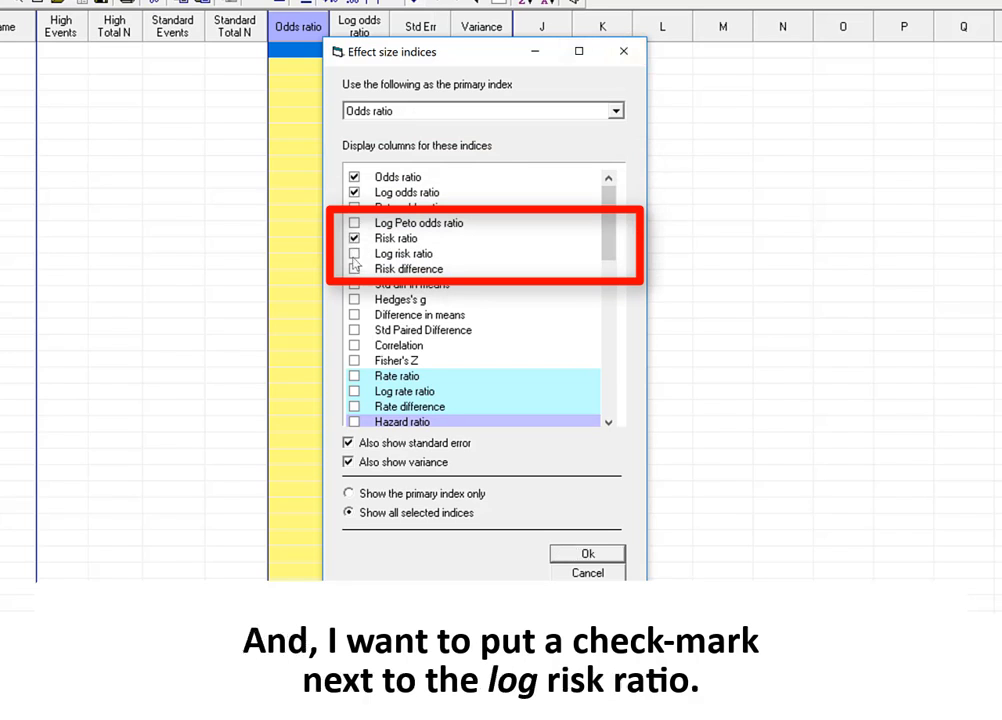
left_click(370, 255)
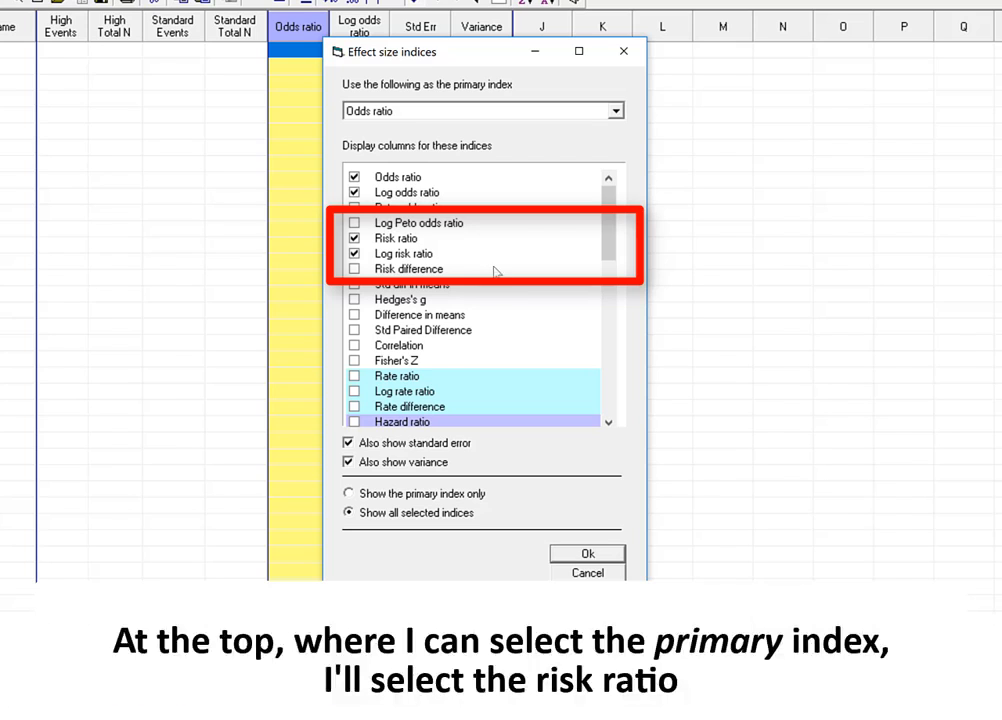
Make Risk ratio the primary index and exclude Odds ratio and Log odds ratio from the displayed columns
left_click(616, 112)
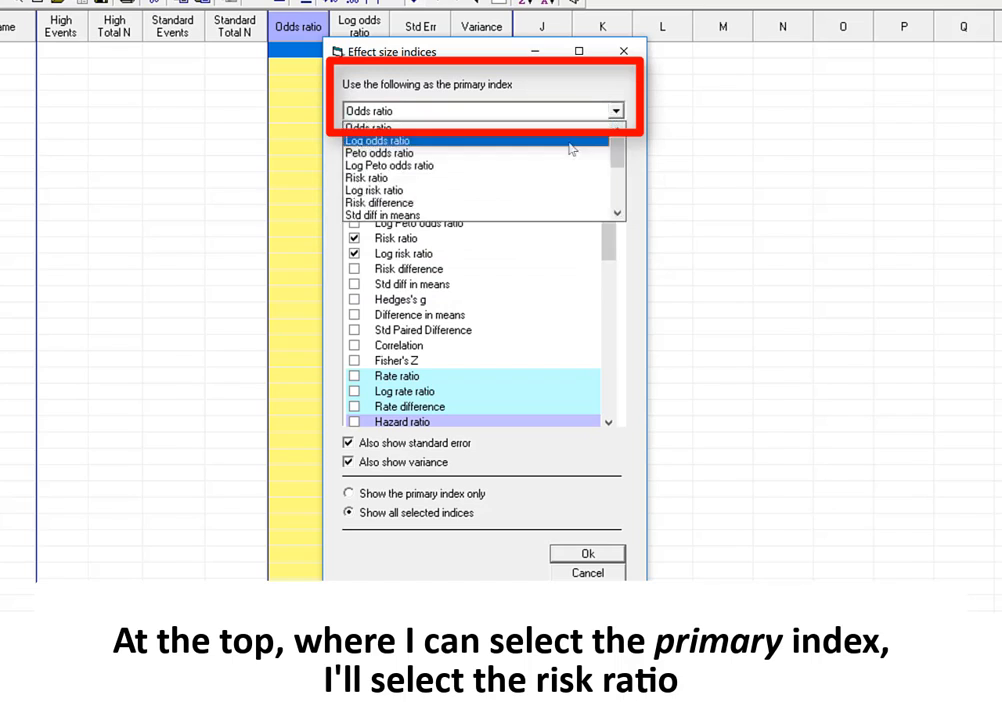
left_click(542, 181)
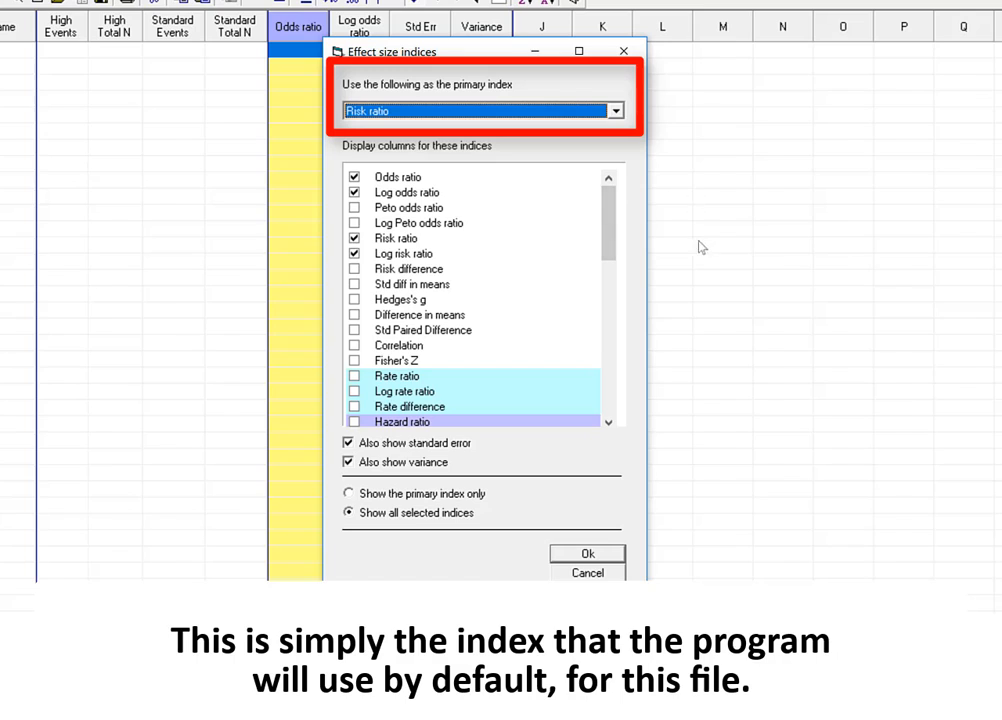
left_click(224, 71)
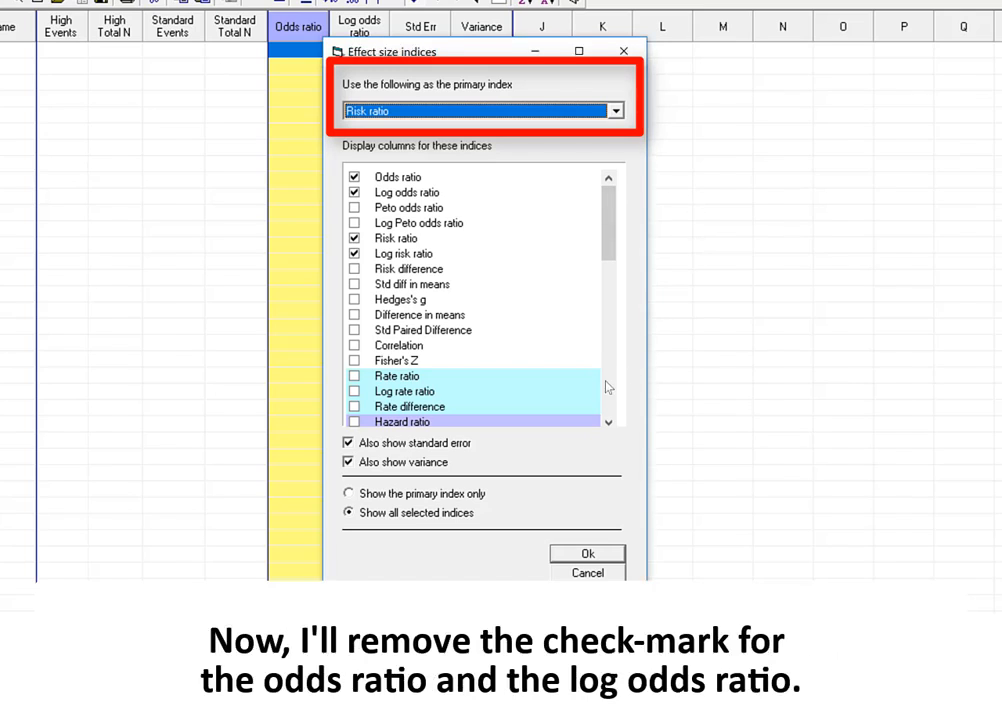
left_click(354, 177)
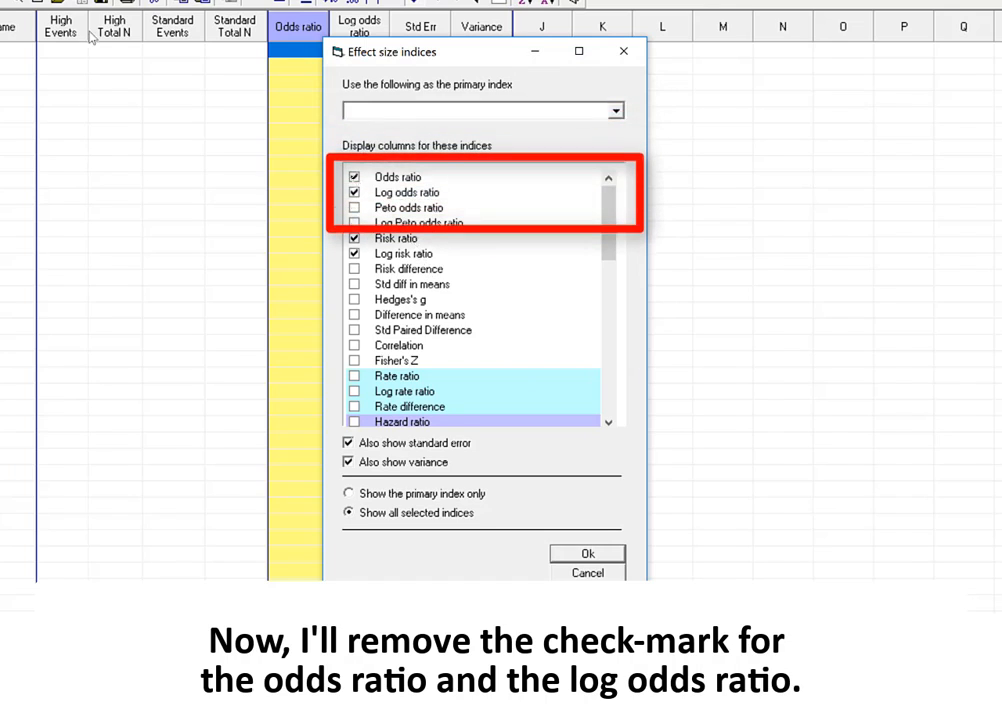
left_click(354, 191)
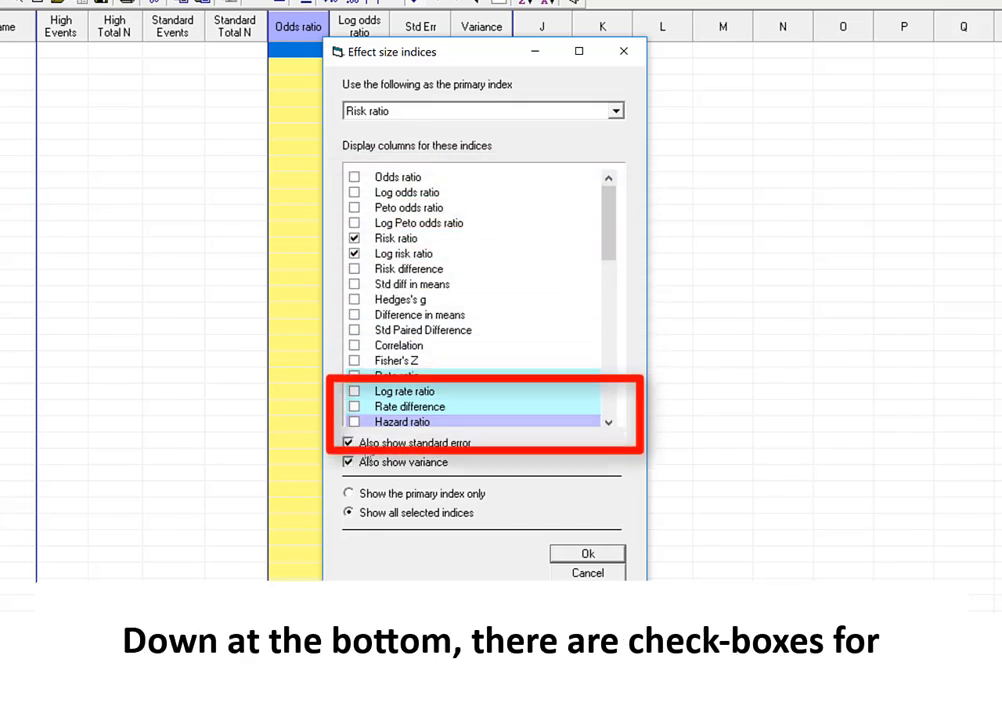
Set the display to include standard error, variance and all selected indices, and apply the effect size settings
left_click(366, 446)
left_click(366, 446)
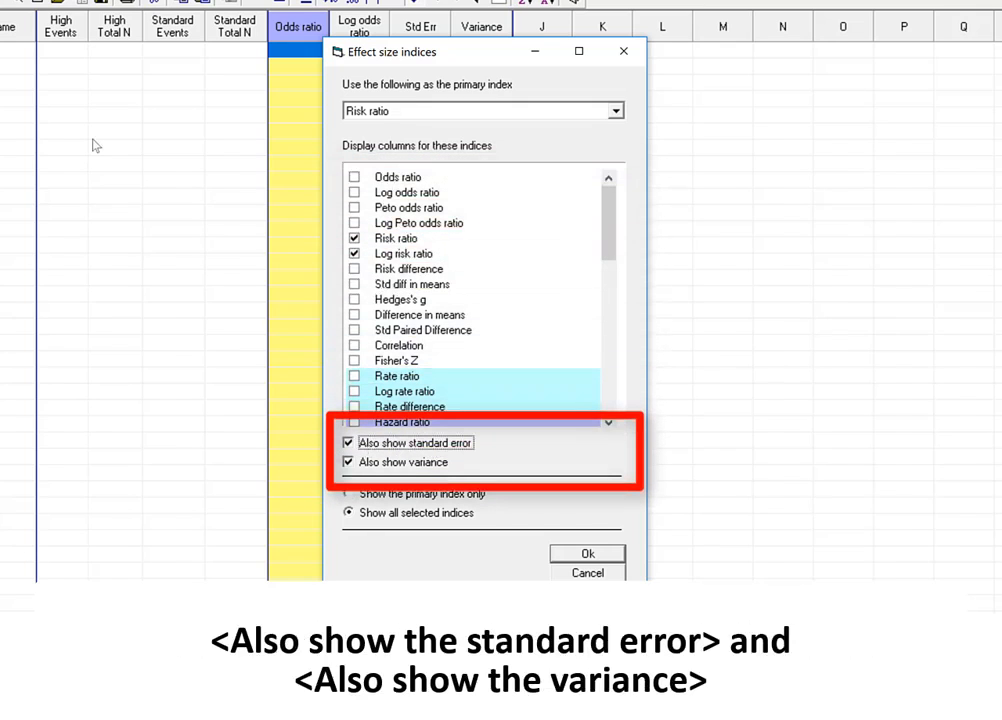
left_click(372, 464)
key("space")
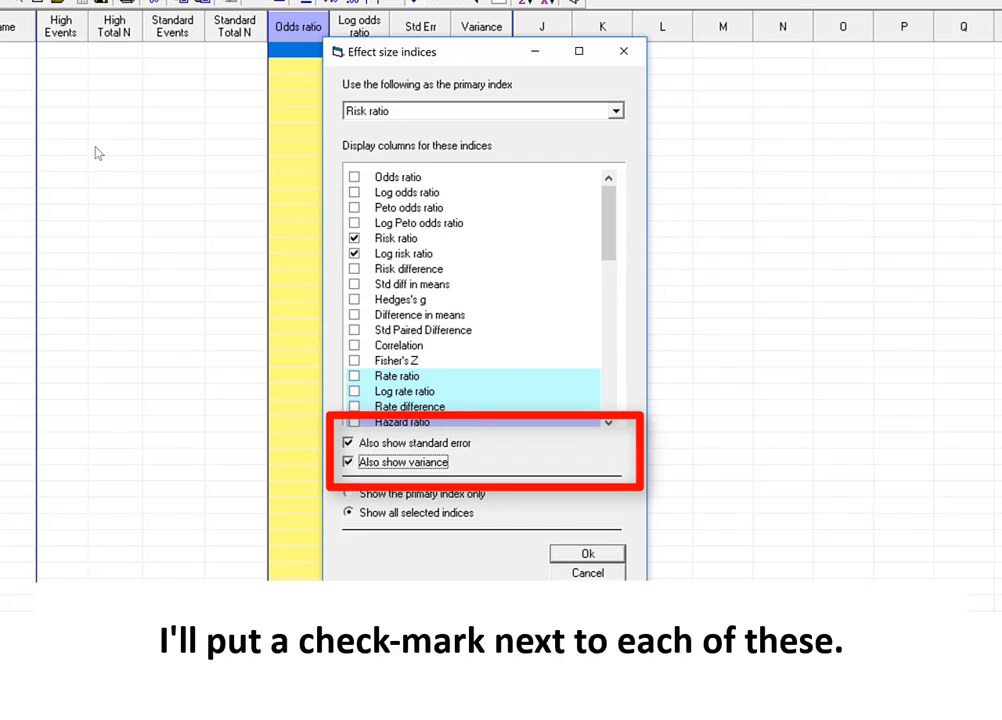
left_click(381, 495)
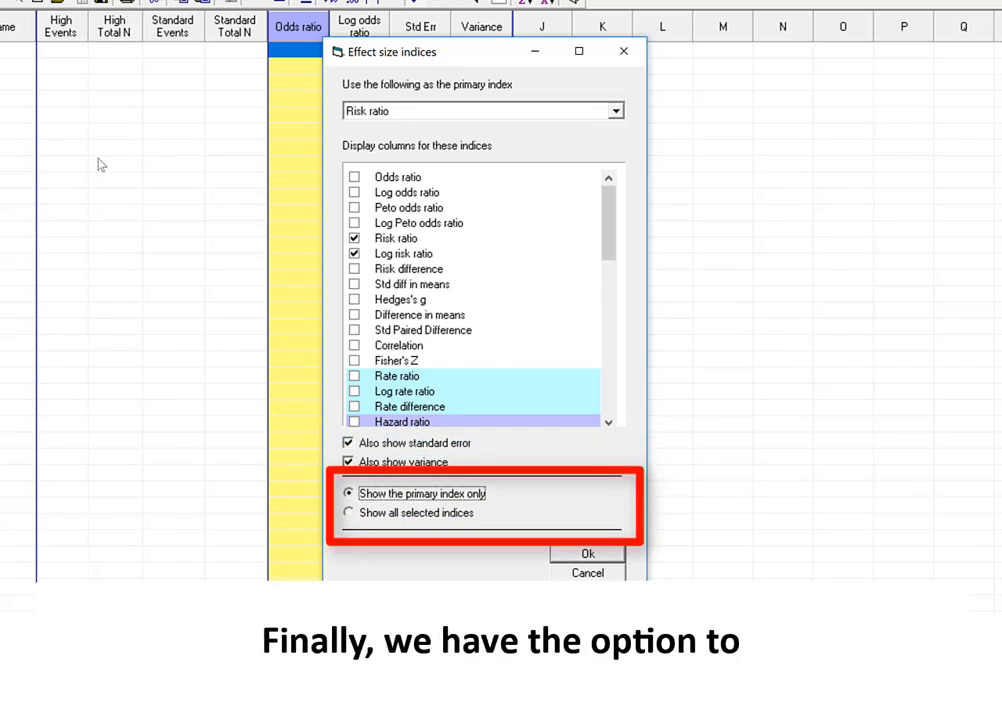
left_click(364, 512)
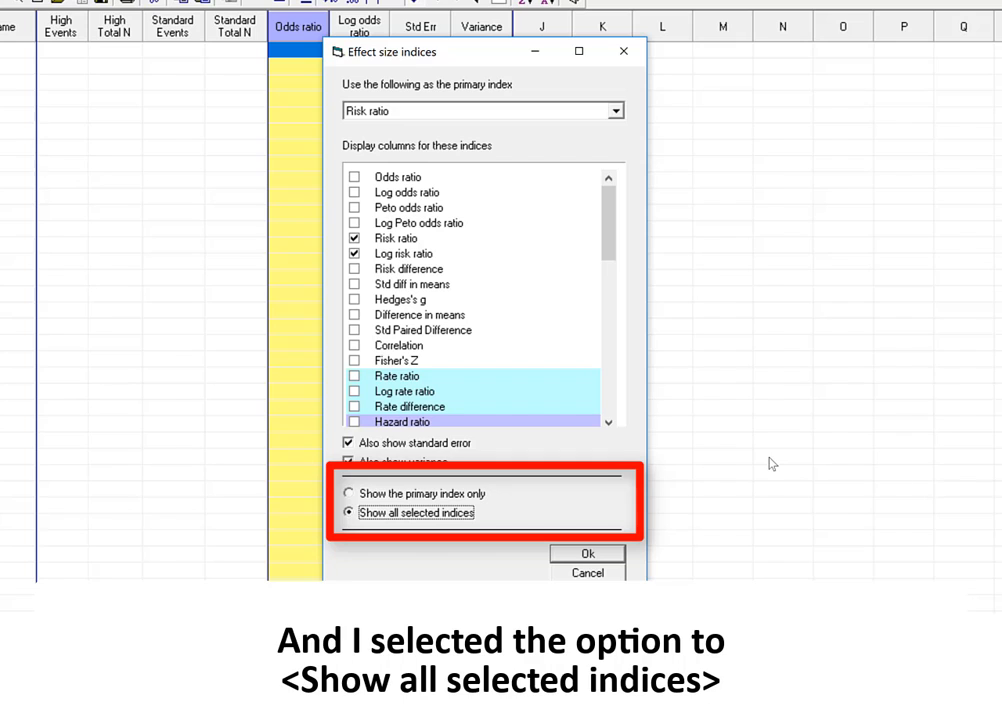
left_click(590, 554)
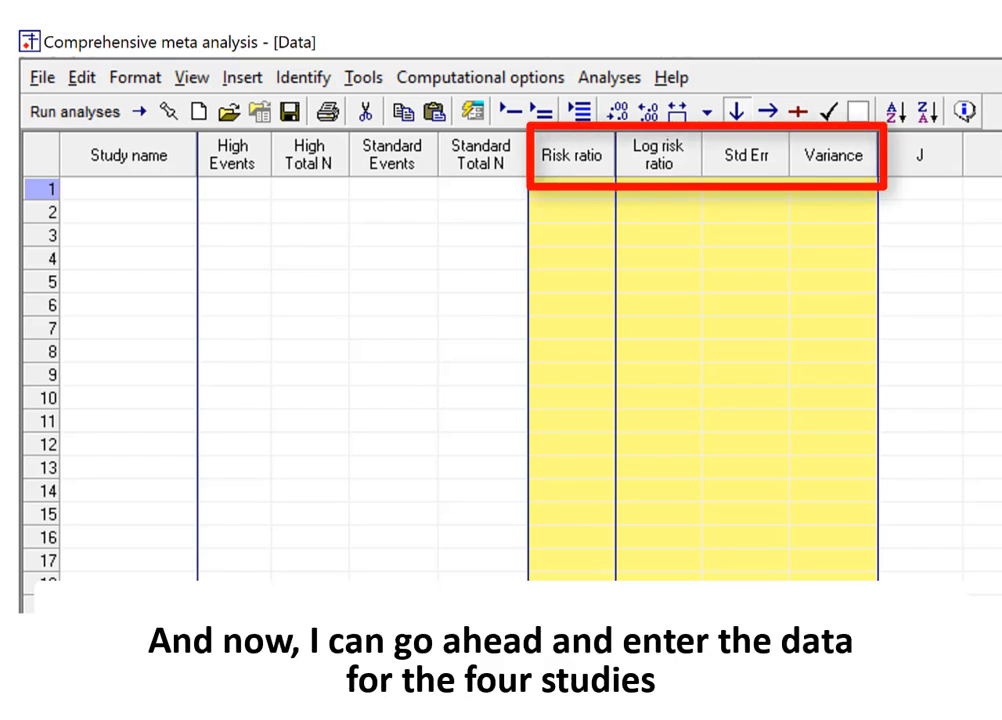
Enter the study Prove-it in row 1 with 147 High events out of a High total N of 2099
left_click(163, 198)
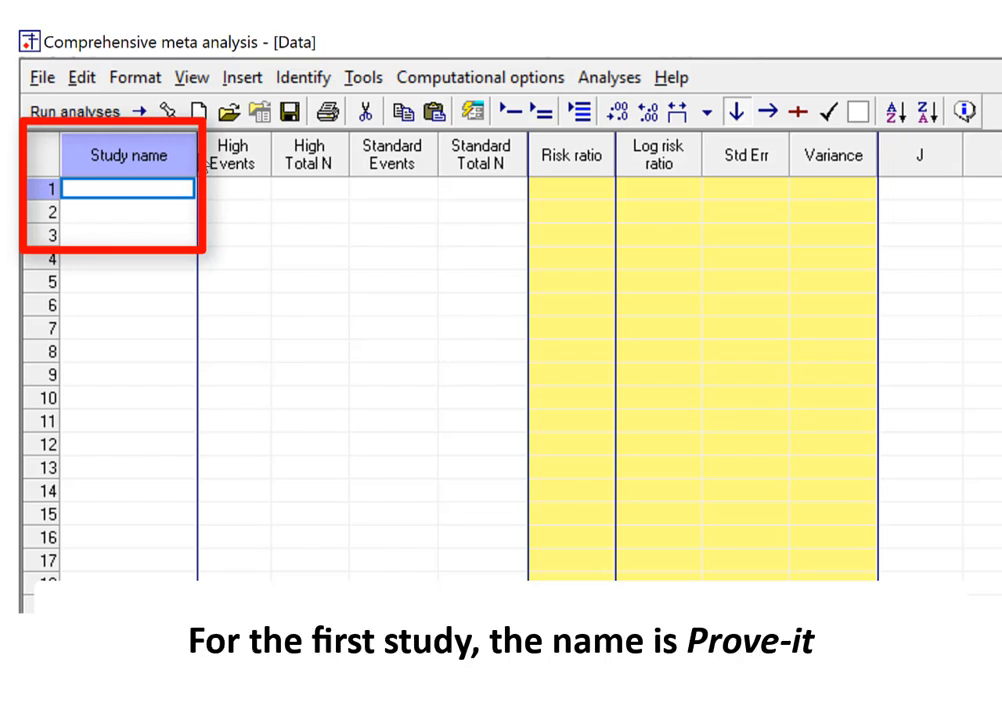
type("Pro")
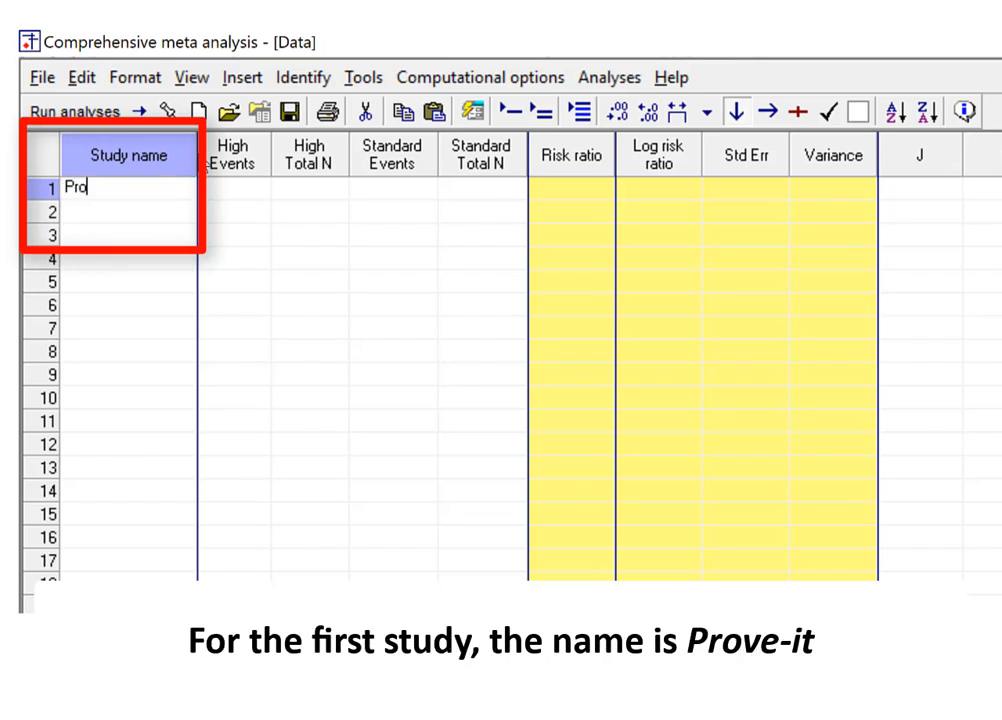
type("ve-it")
key("Tab")
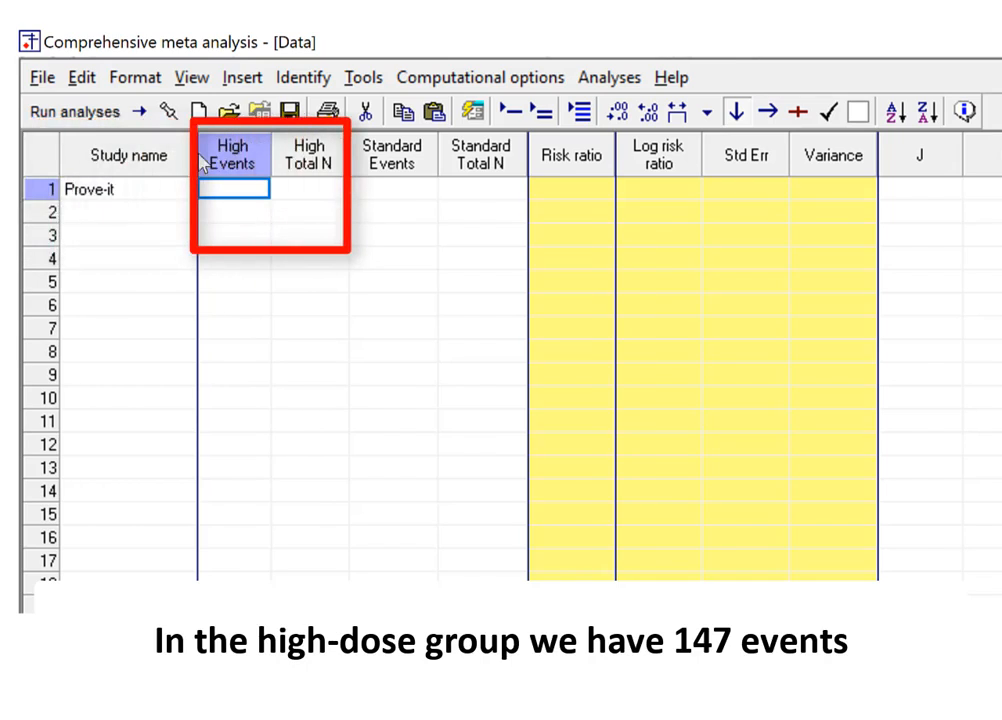
type("147")
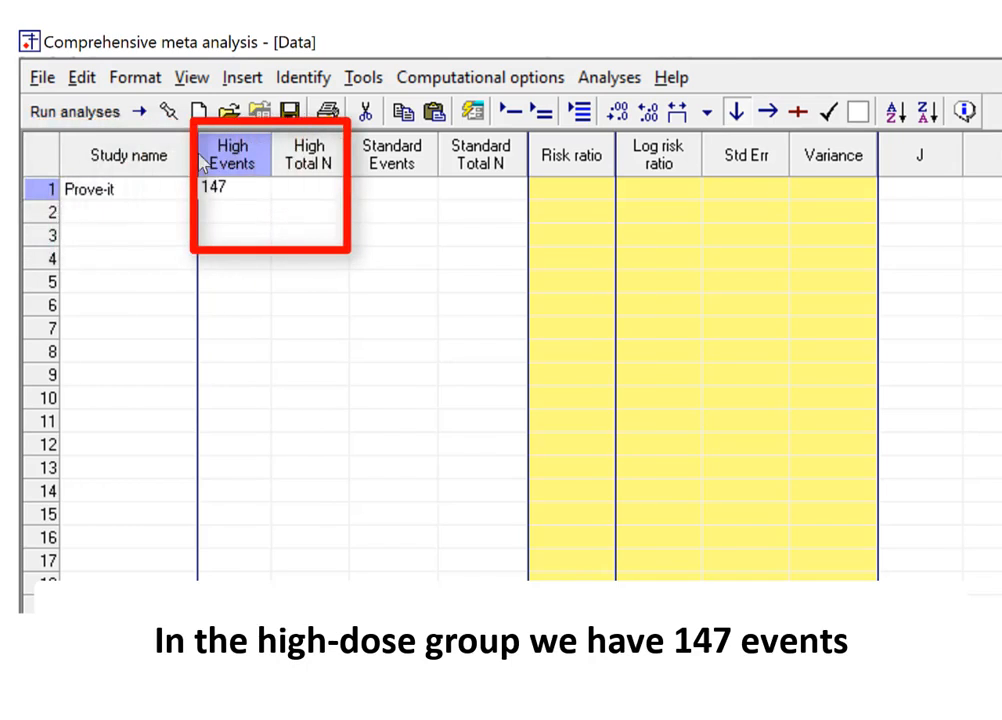
key("Tab")
type("2099")
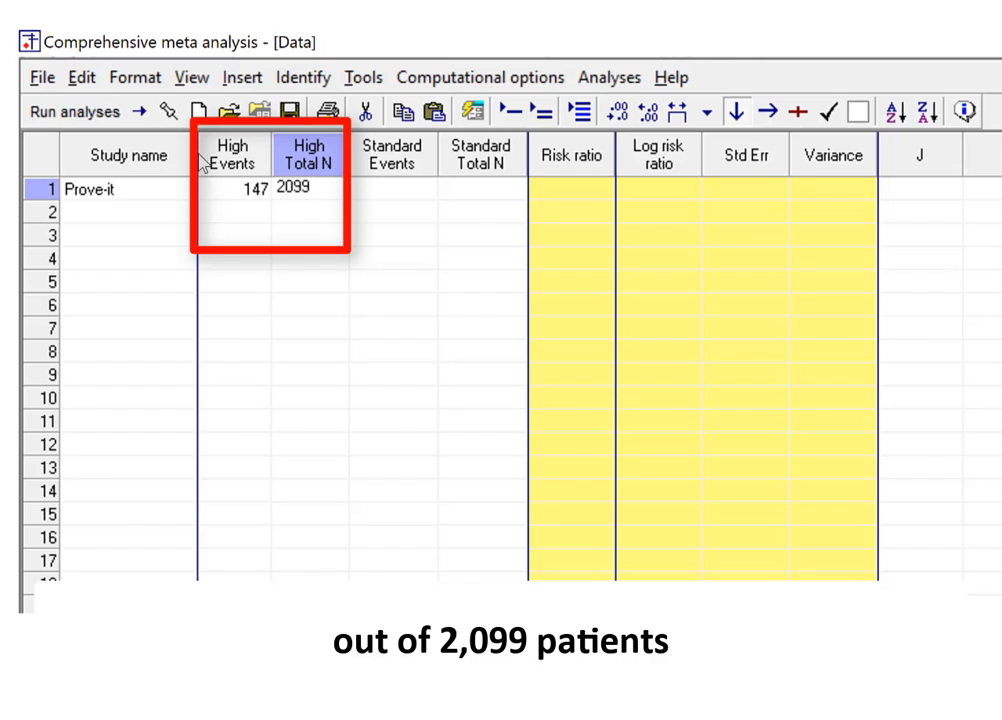
key("Tab")
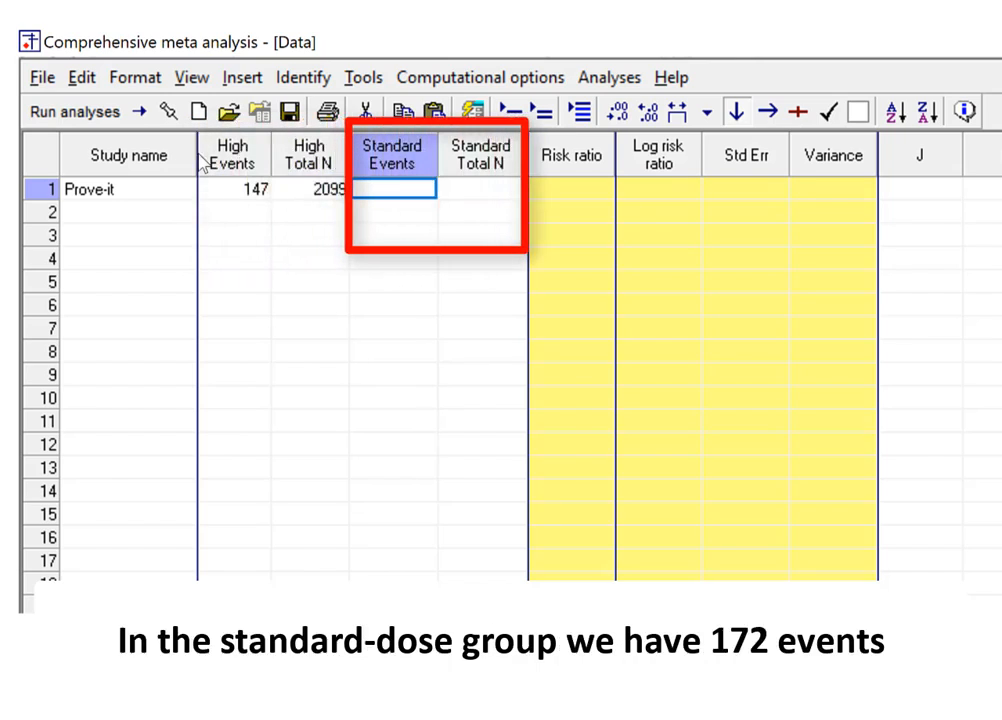
Complete the Prove-it row with 172 Standard events and a Standard total N of 2063
type("172")
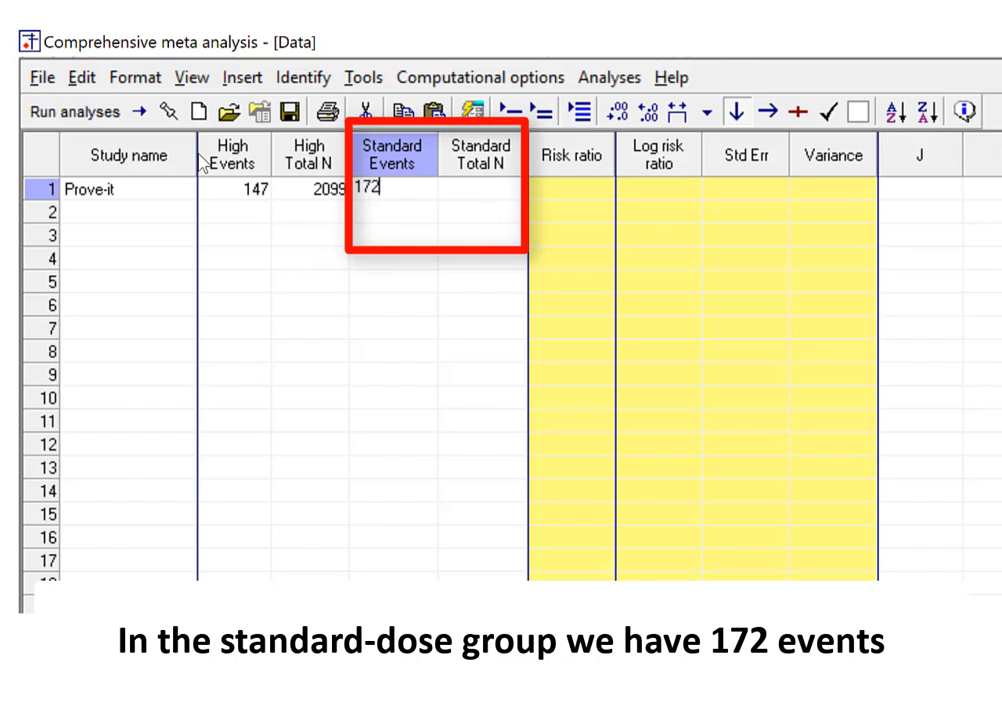
key("Tab")
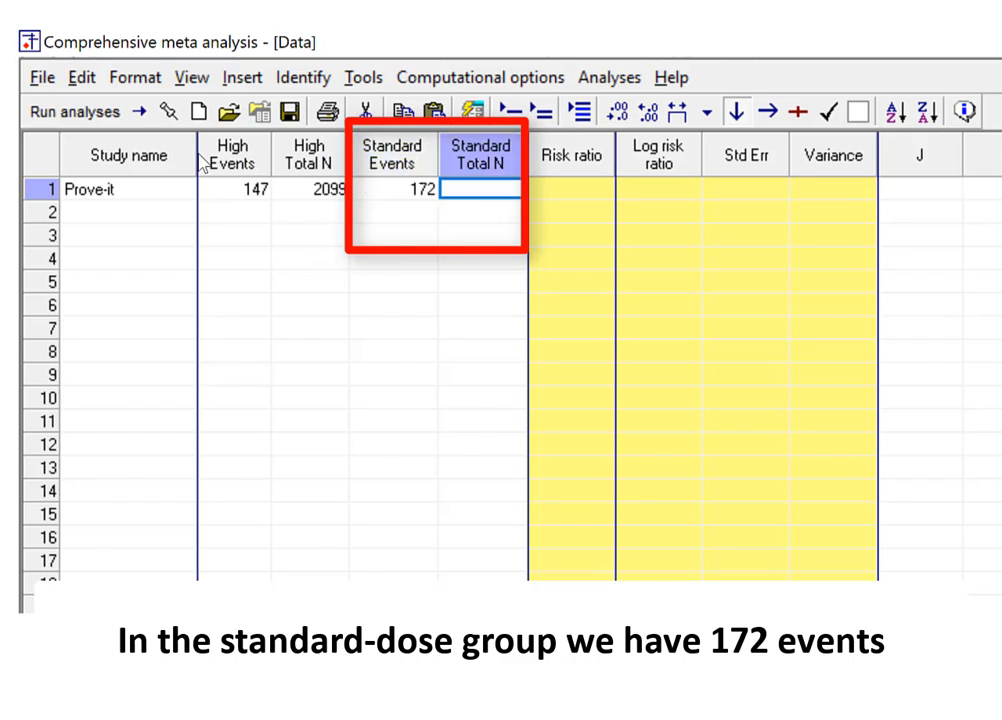
type("20")
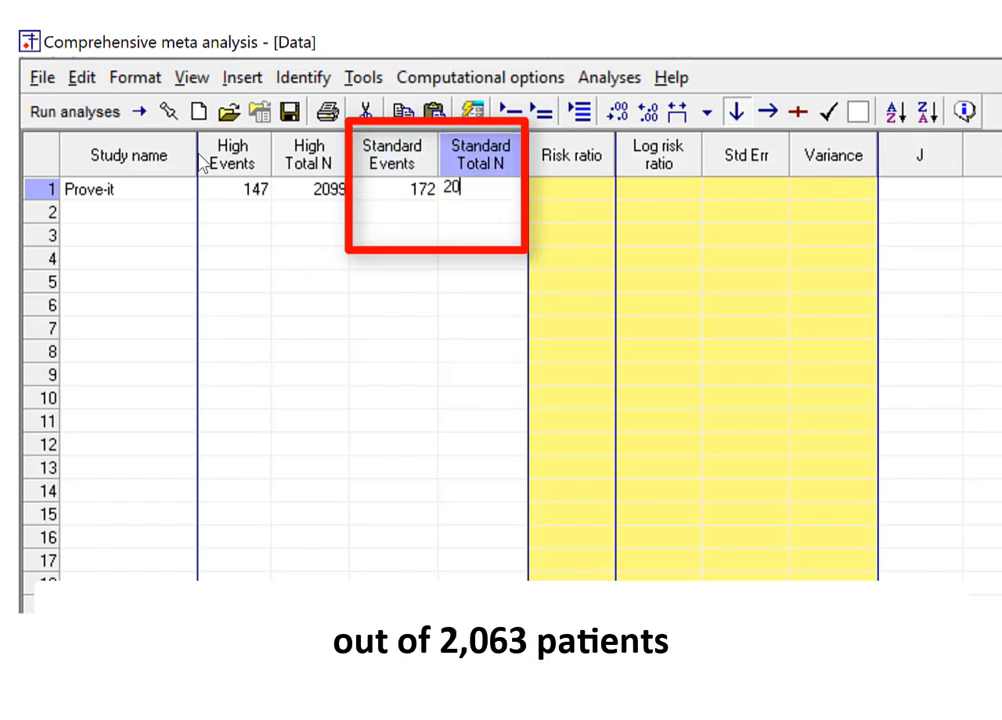
type("63")
key("Tab")
key("Tab")
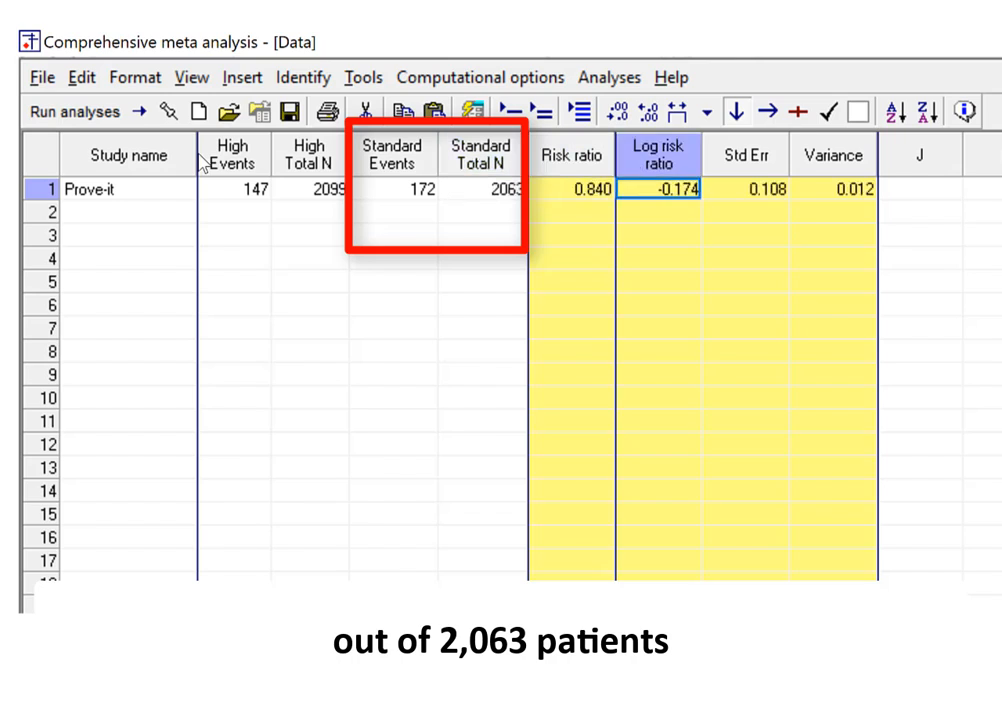
key("Tab")
key("Tab")
key("Tab")
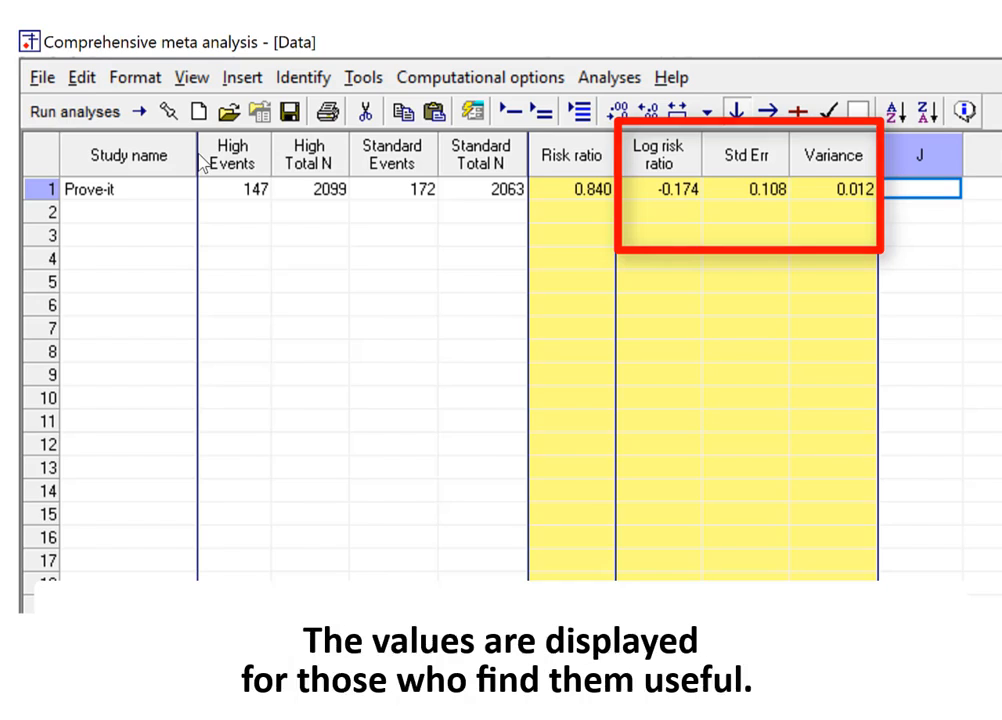
Enter the study A to Z in row 2 with 205 High events out of a High total N of 2265
key("Down")
key("Left")
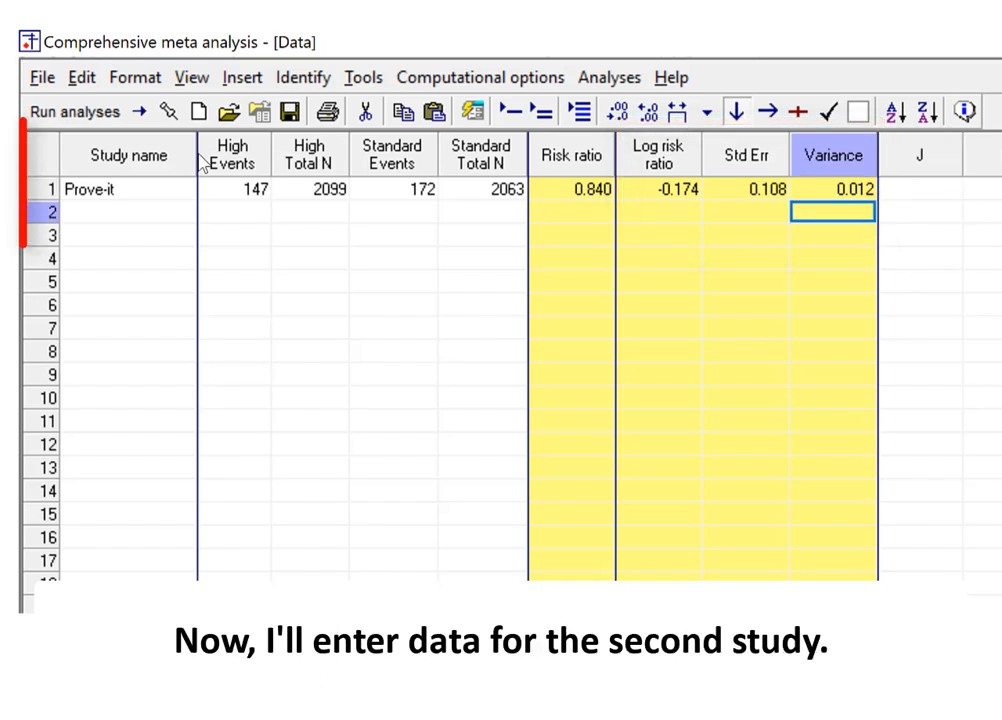
key("Home")
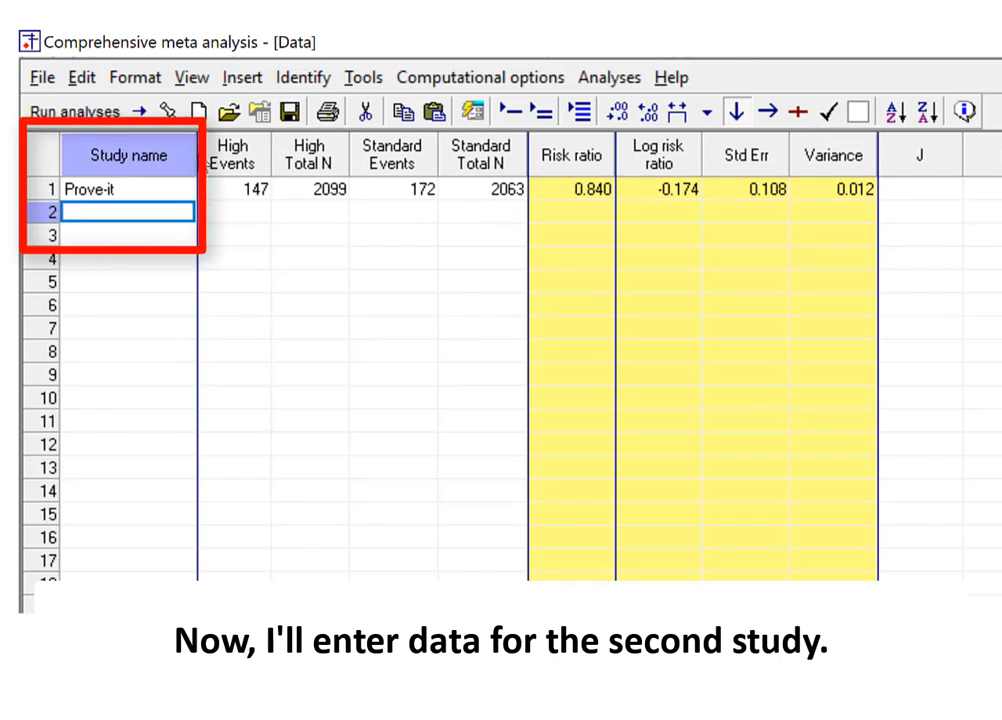
type("A to Z")
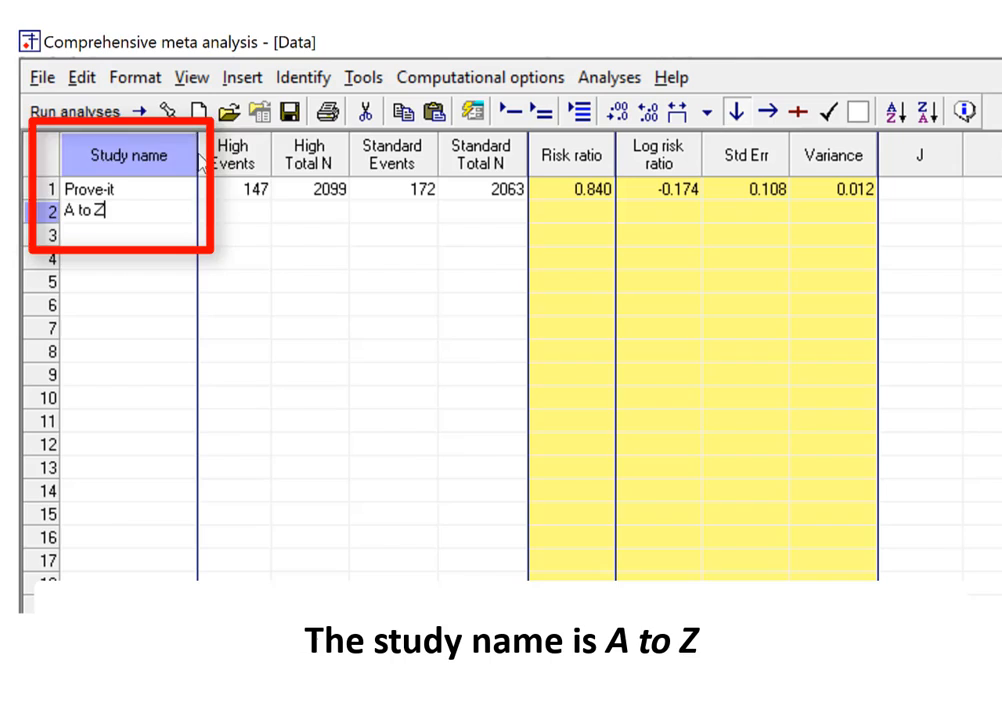
key("Tab")
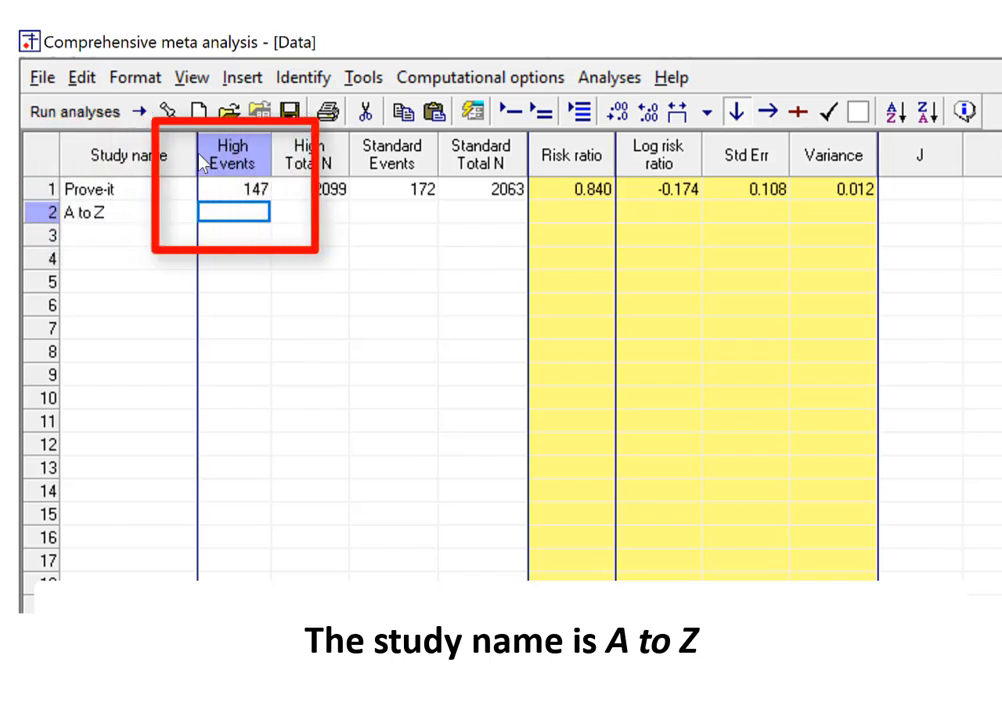
type("205")
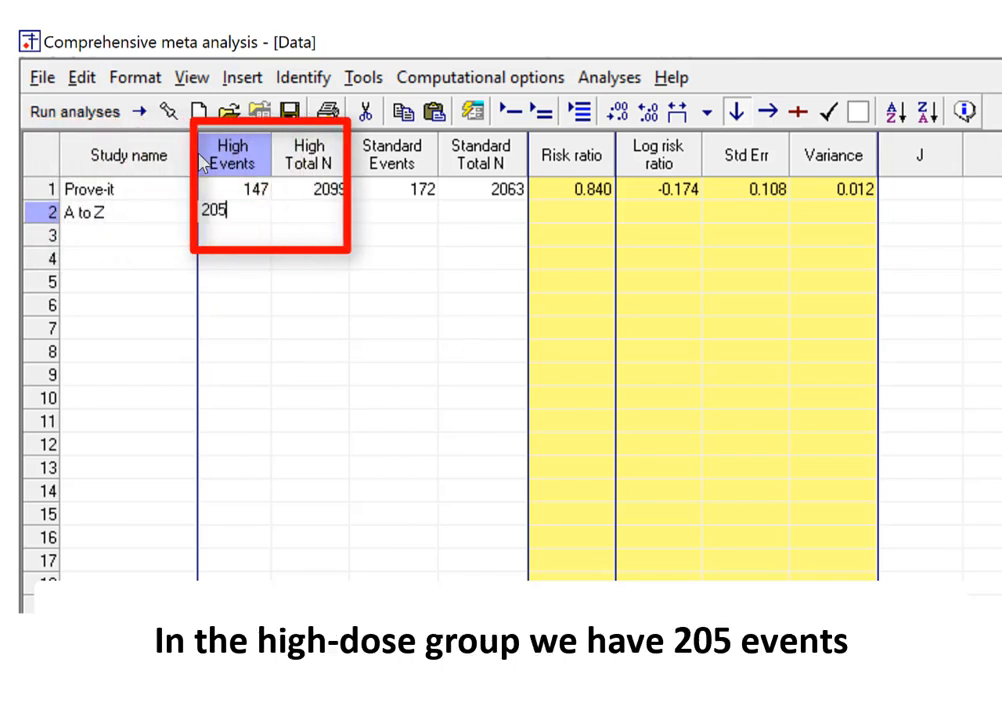
key("Tab")
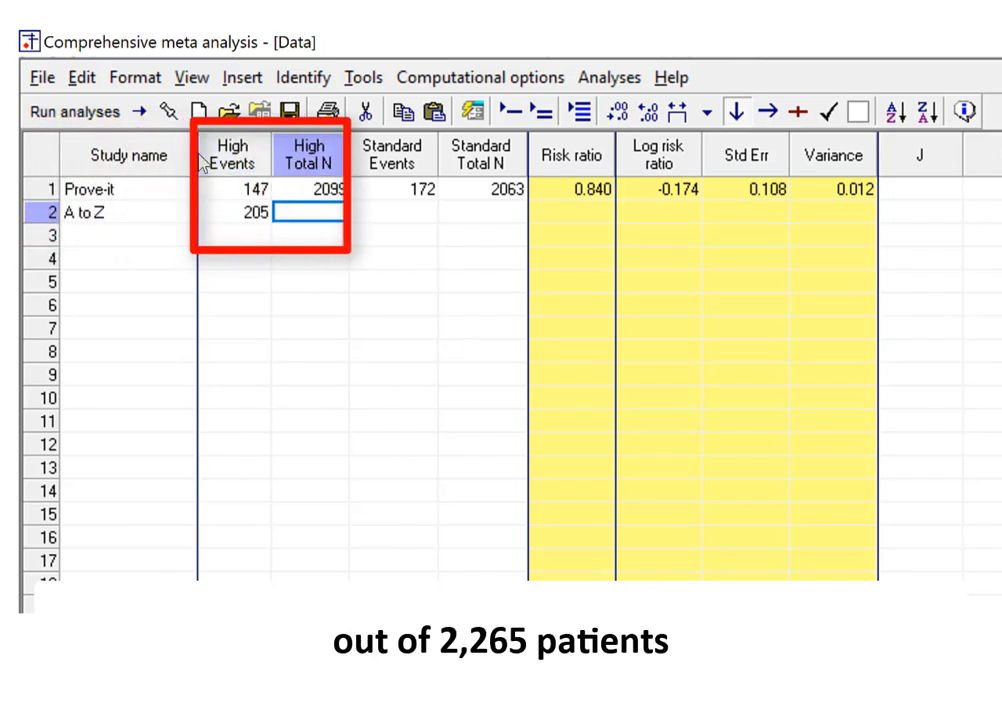
type("2265")
key("Tab")
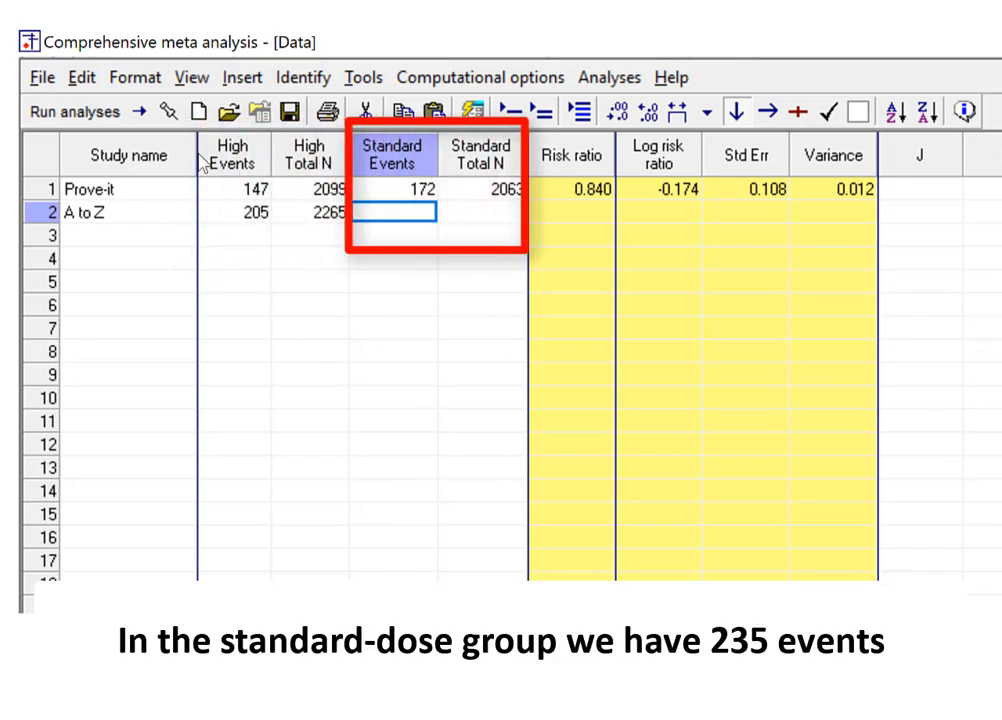
Complete the A to Z row with 235 Standard events and a Standard total N of 2233
type("2")
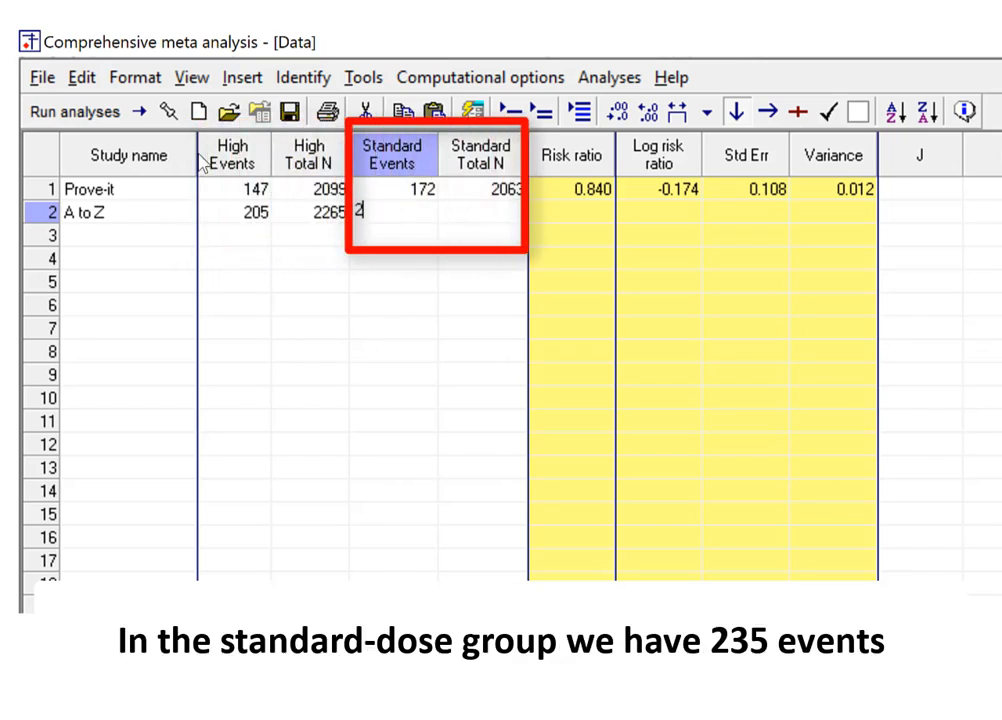
type("35")
key("Tab")
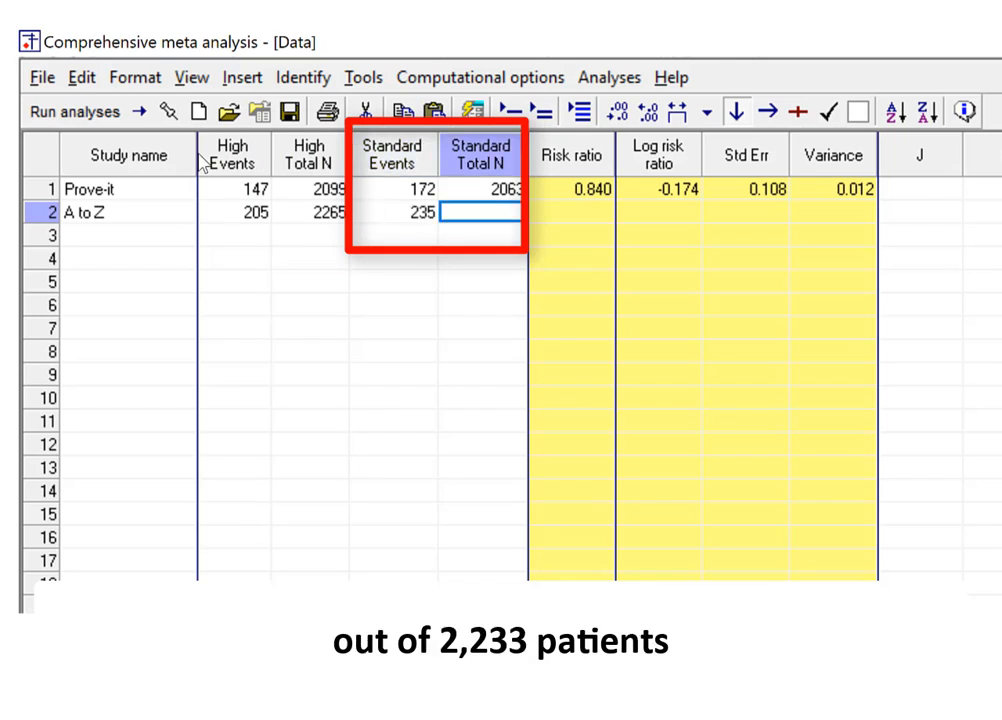
type("2233")
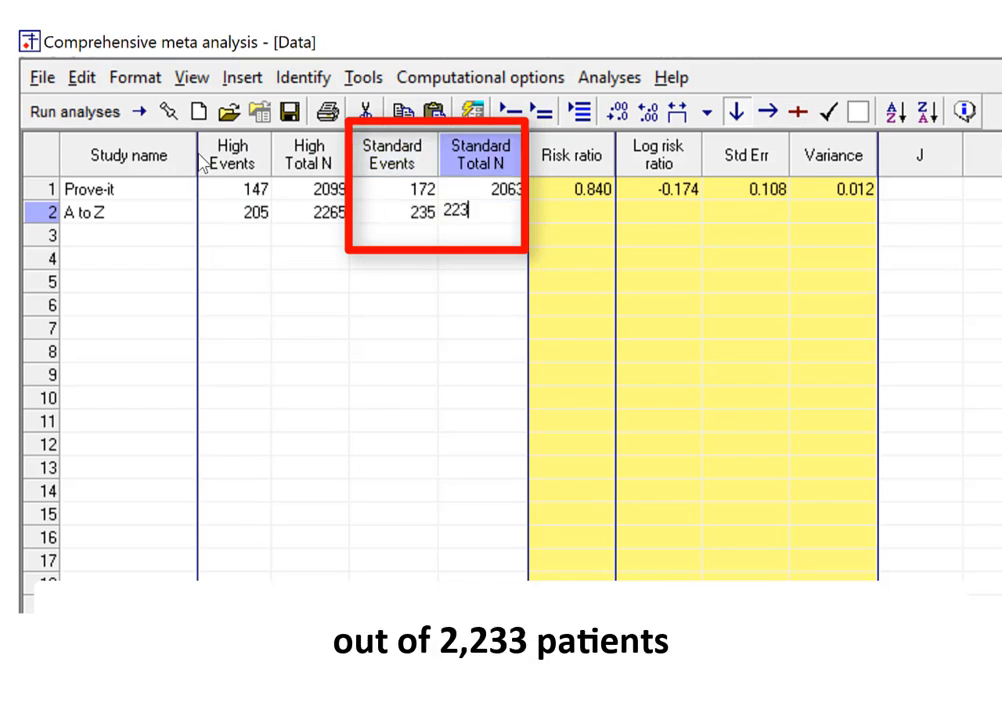
key("Tab")
key("Right")
key("Right")
key("Down")
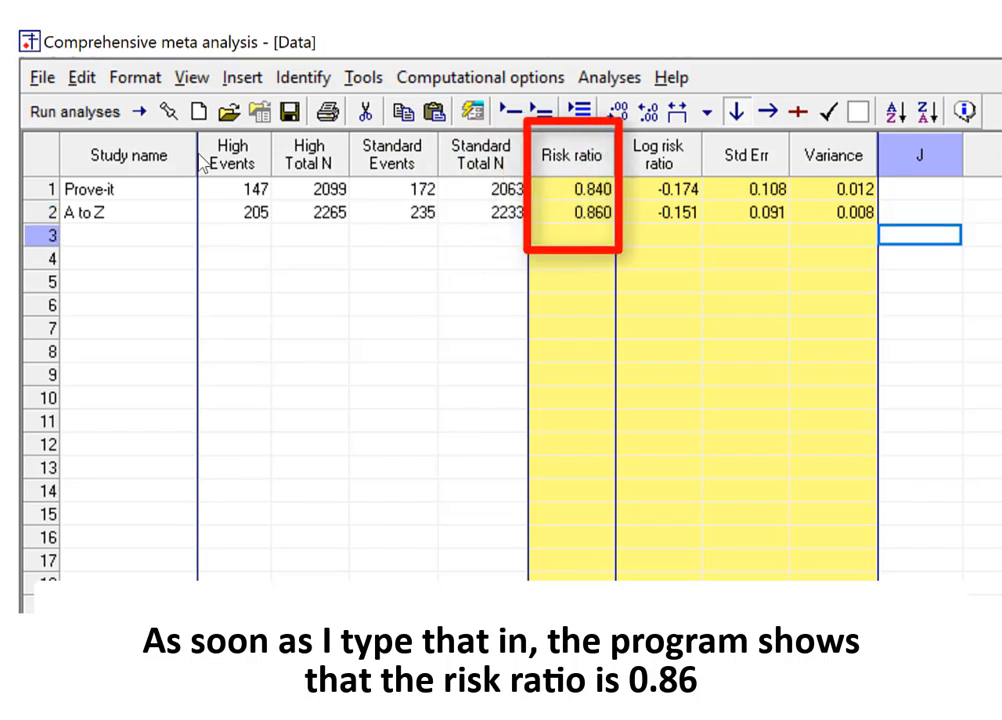
key("Left")
key("Left")
key("Left")
key("Left")
key("Left")
key("Left")
key("Left")
key("Left")
key("Left")
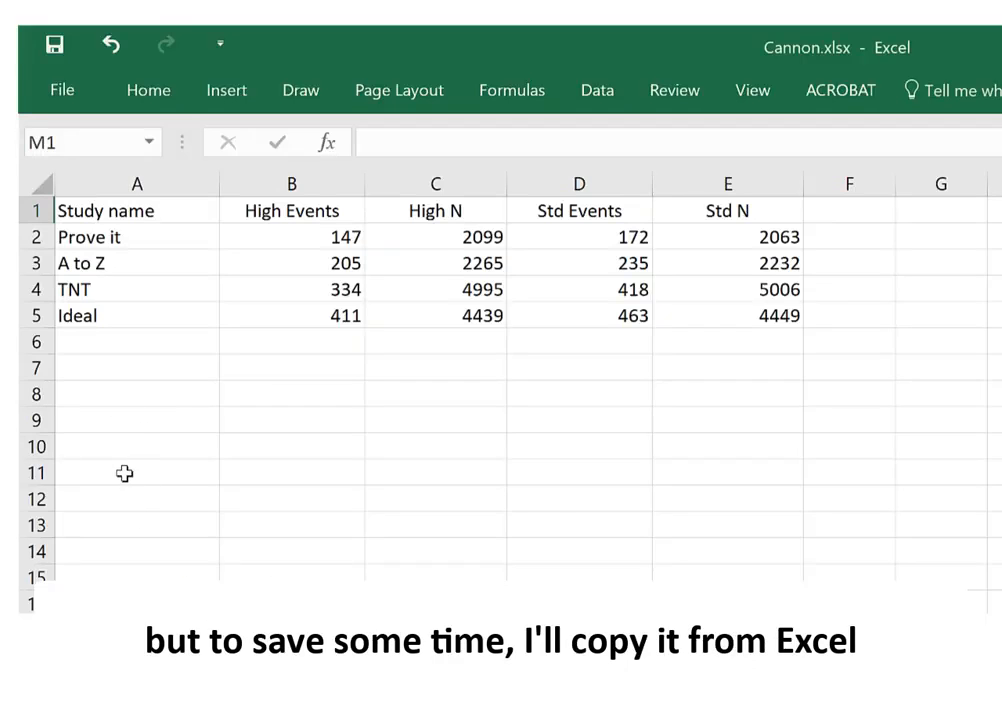
Switch to Excel and copy the TNT and Ideal study rows, from the study name through Std N, in Cannon.xlsx
left_click(108, 291)
key("shift+Down")
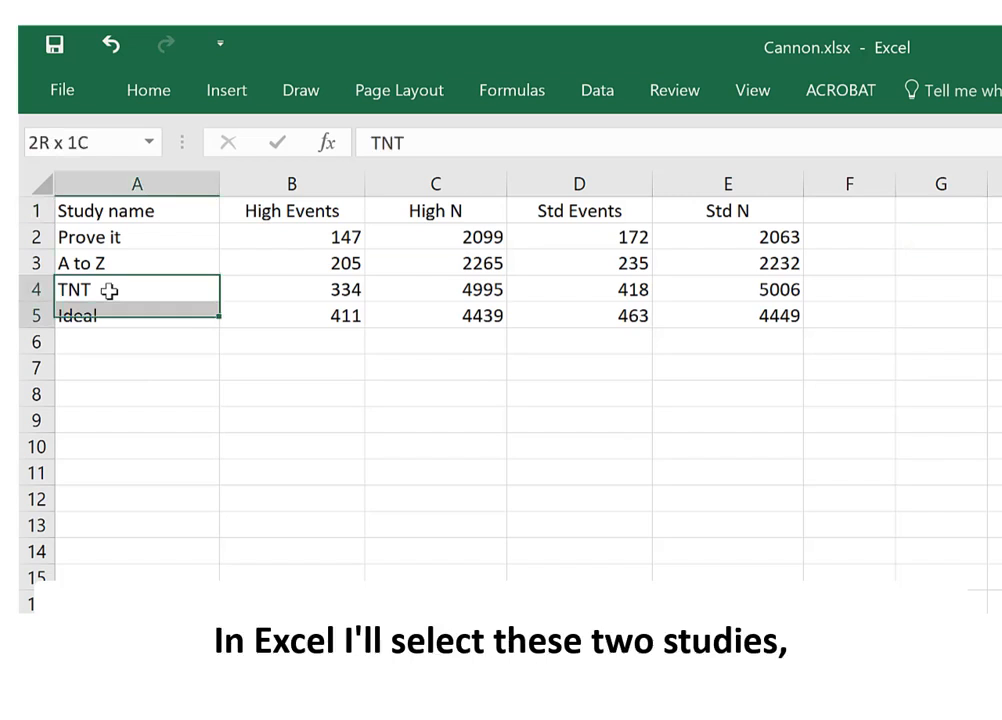
key("shift+Right")
key("shift+Right")
key("shift+Right")
key("shift+Right")
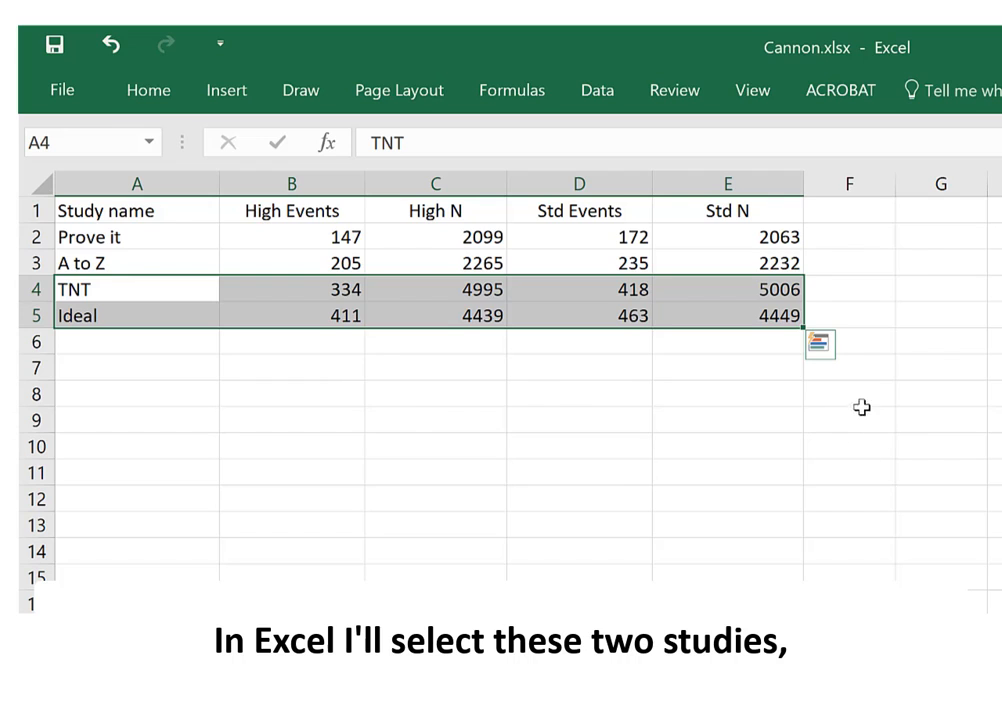
key("ctrl+c")
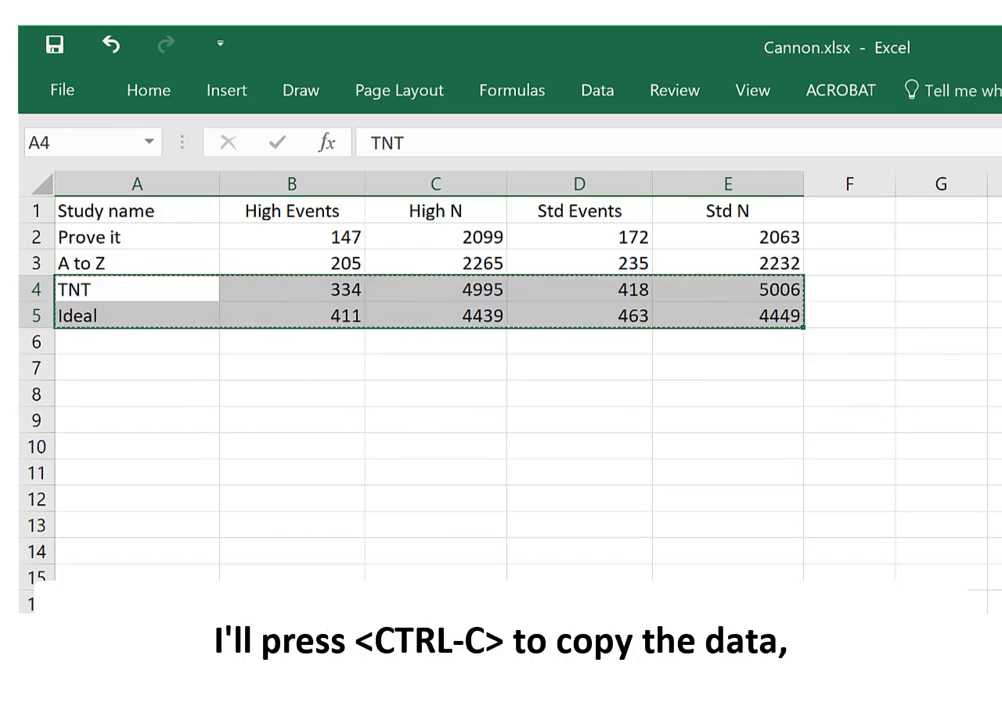
Switch back to Comprehensive Meta Analysis and paste the two copied studies starting at the study name cell of row 3
key("alt+Tab")
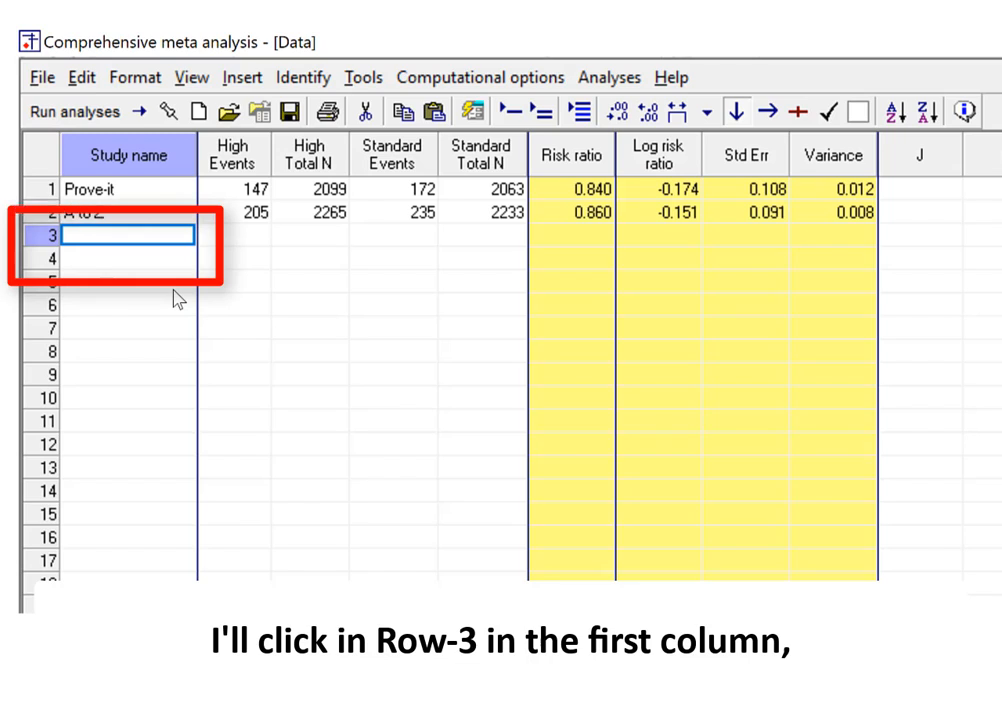
key("ctrl+v")
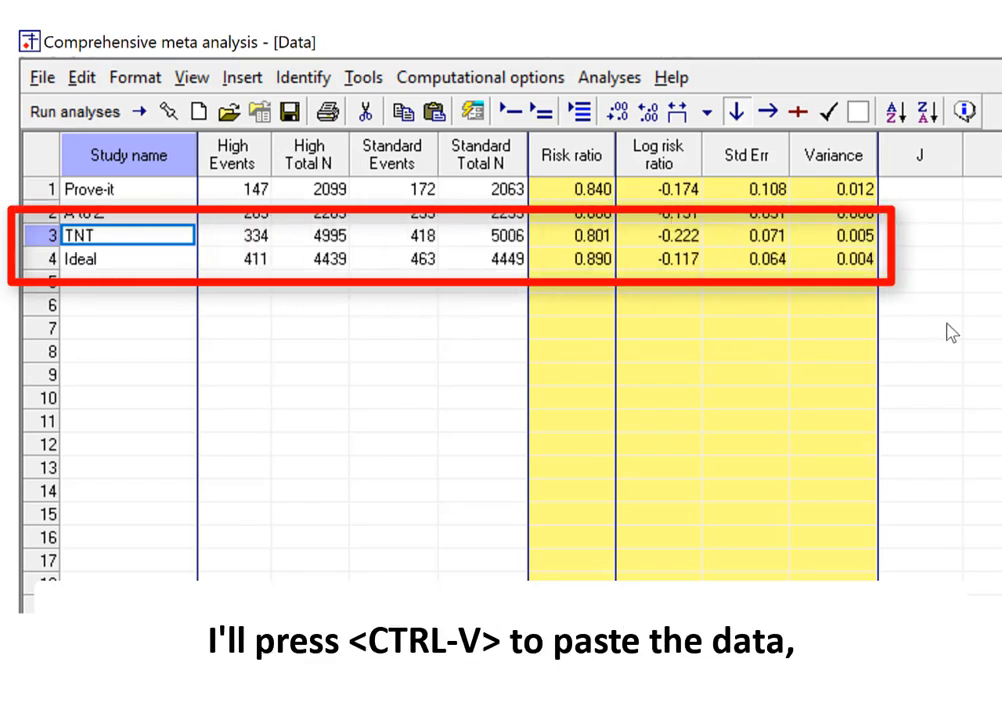
left_click(107, 283)
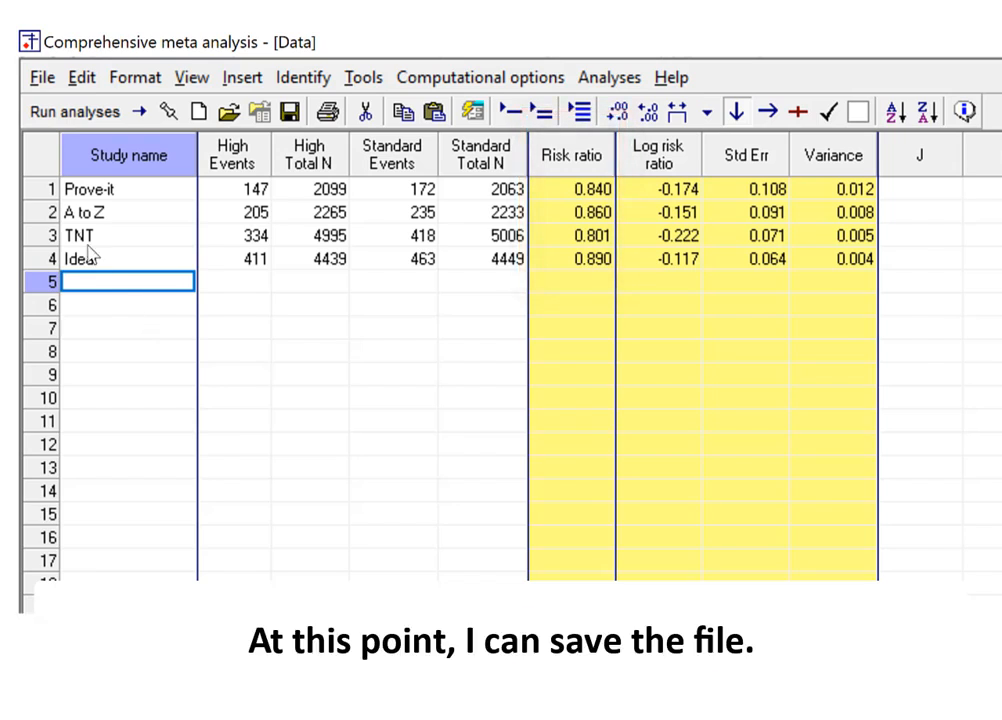
Save the data file as Cannon2.cma on the Desktop and run the analyses
left_click(37, 80)
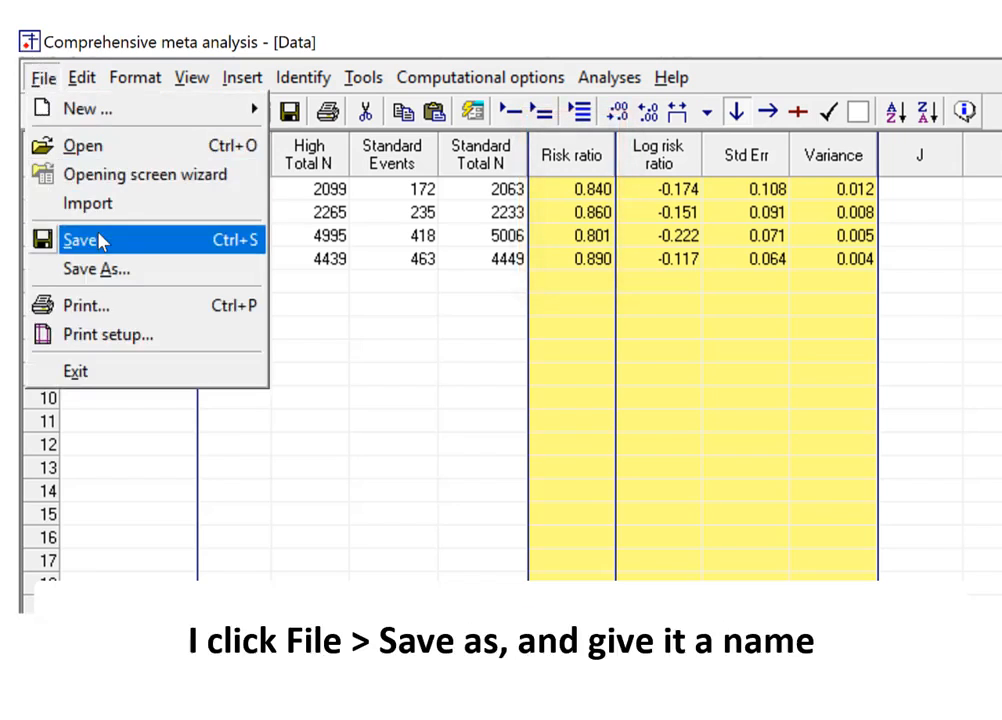
left_click(98, 268)
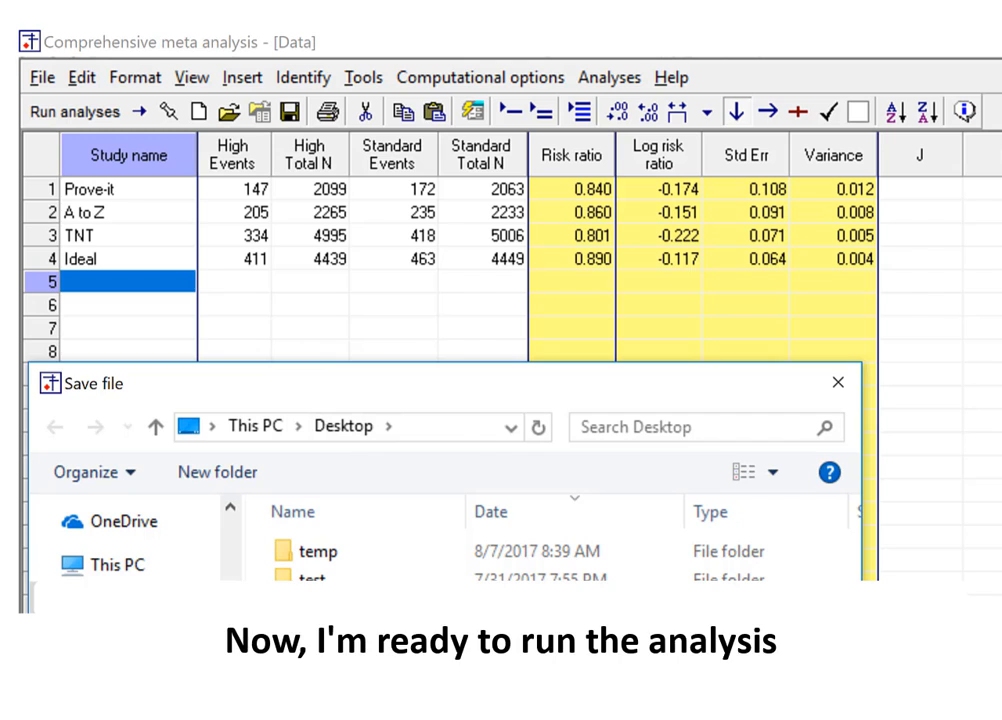
key("Return")
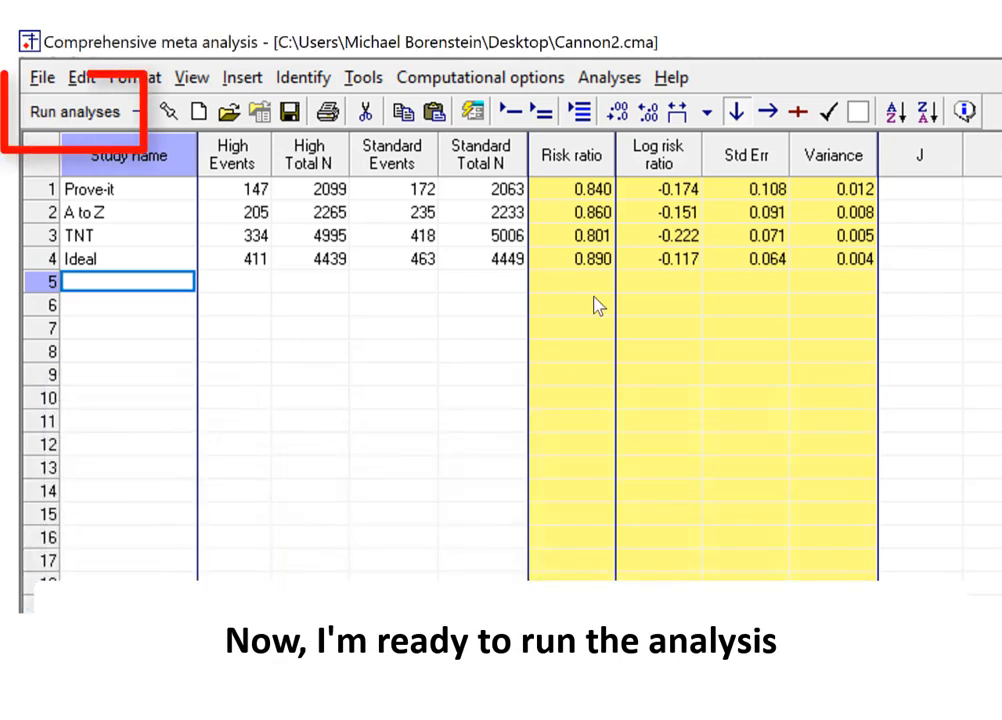
left_click(74, 111)
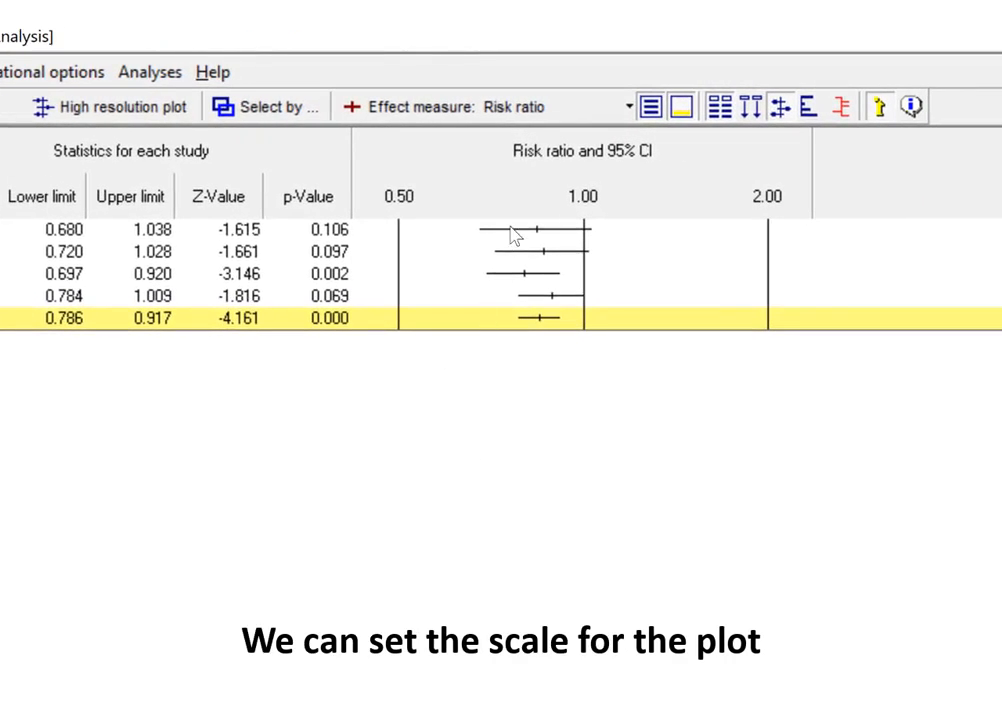
Set the forest plot to the log scale .50 to 2 and select the Random model for the analysis
right_click(499, 251)
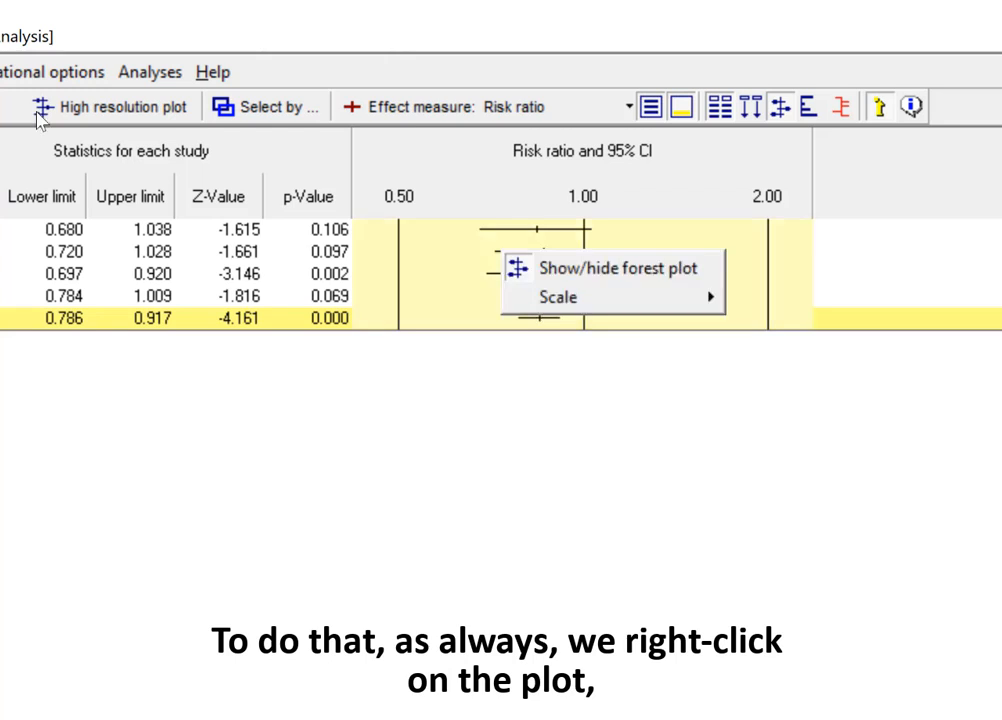
mouse_move(577, 303)
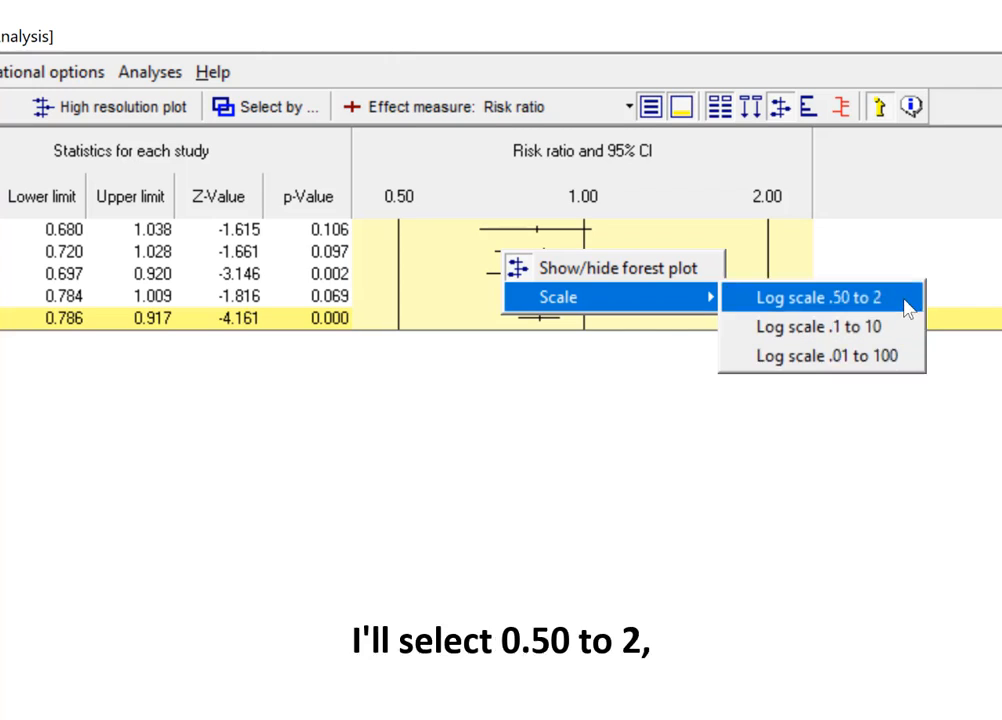
left_click(843, 296)
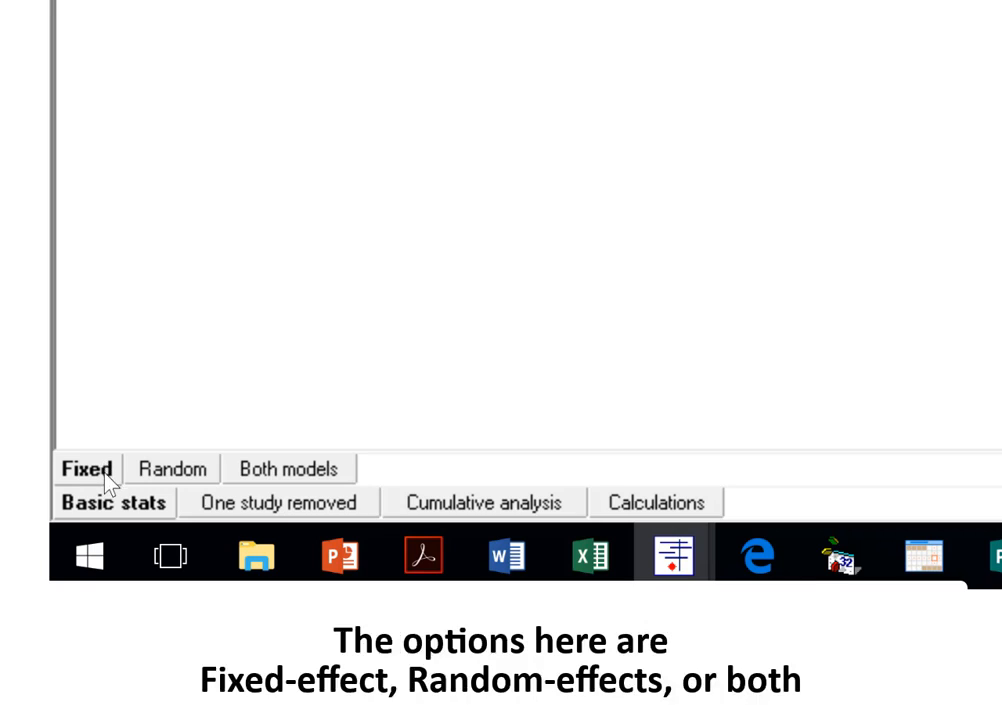
left_click(190, 472)
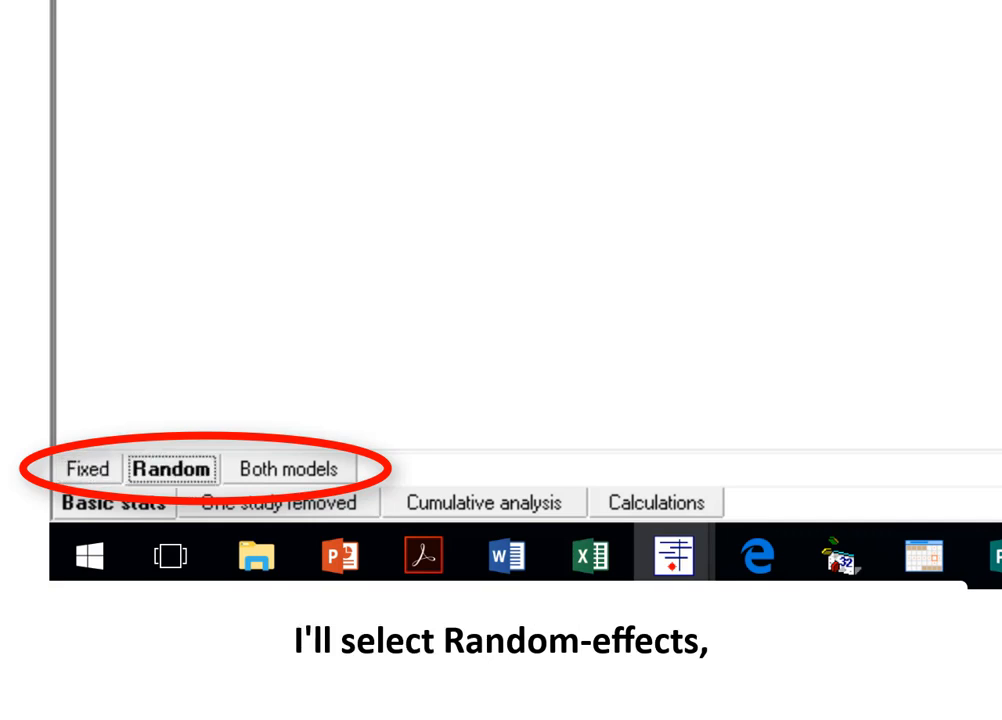